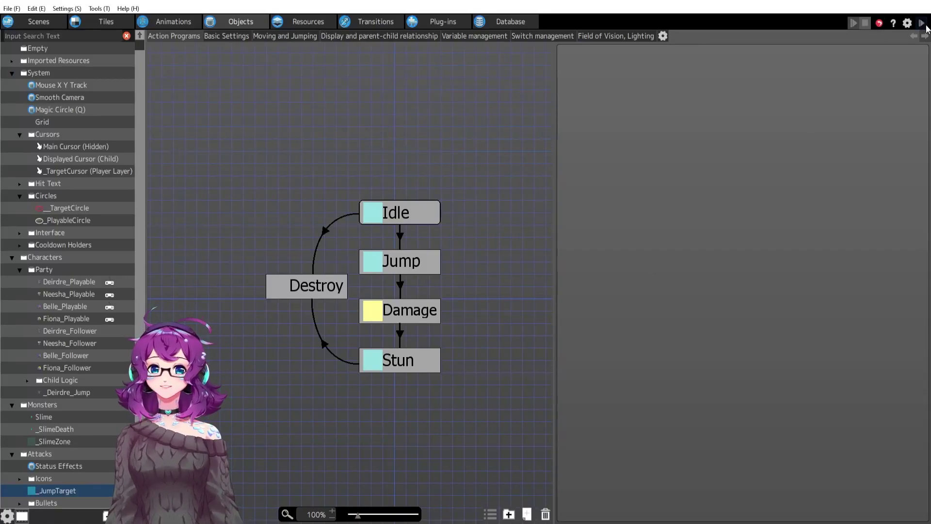
Test-play the game, use the Hop skill against the slimes to check the stun, and close the game window
click(924, 24)
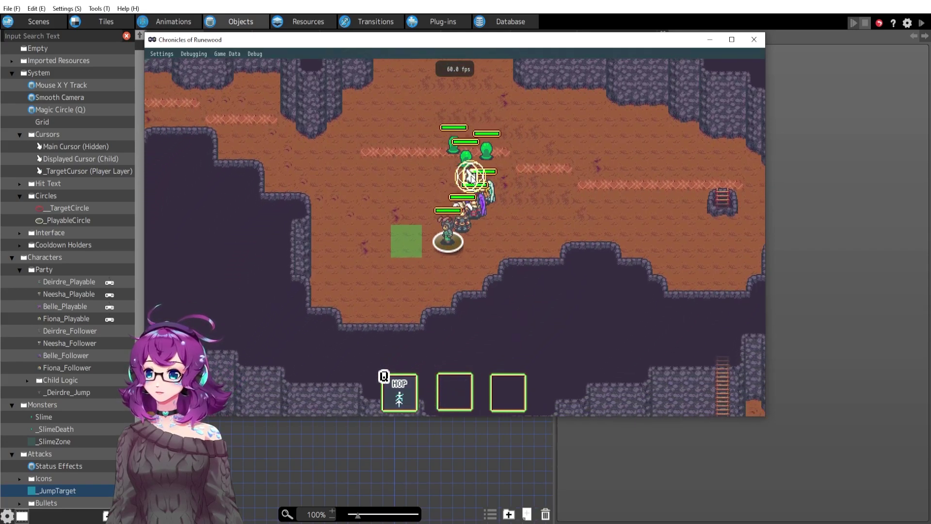
key(q)
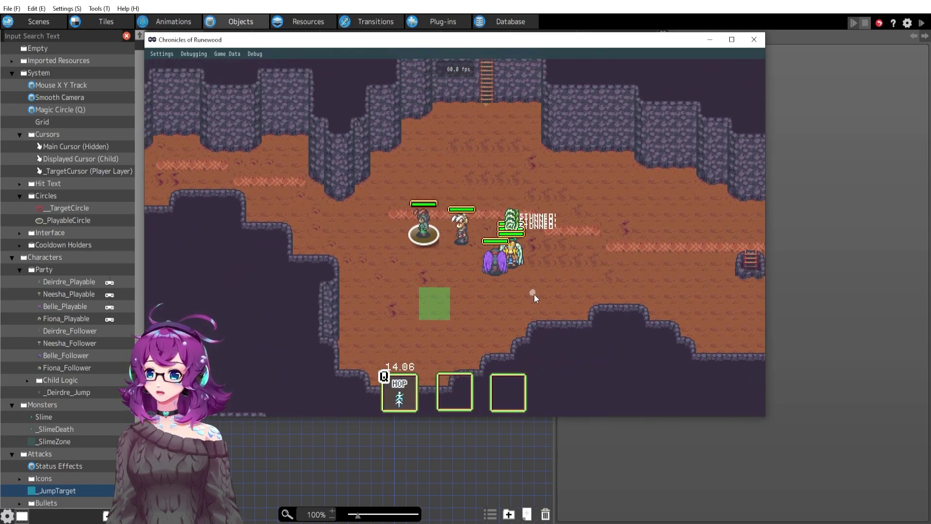
key(a)
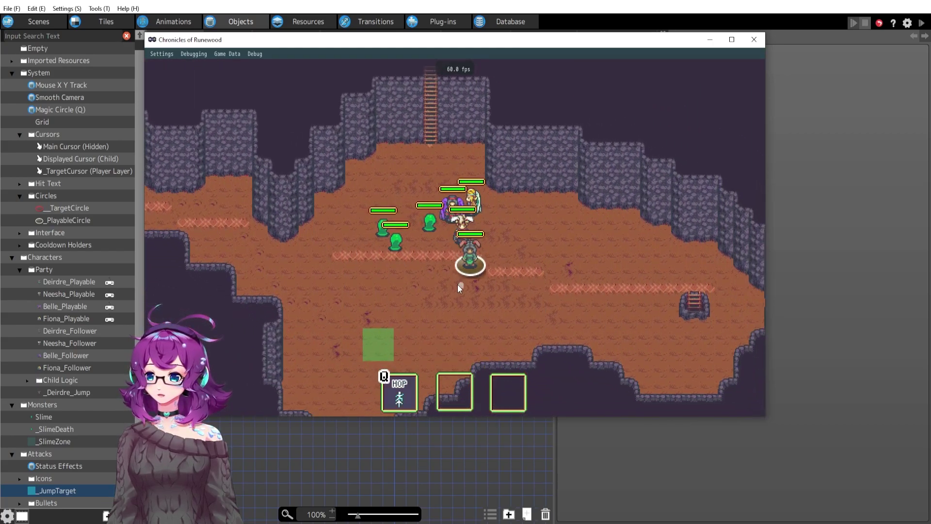
key(q)
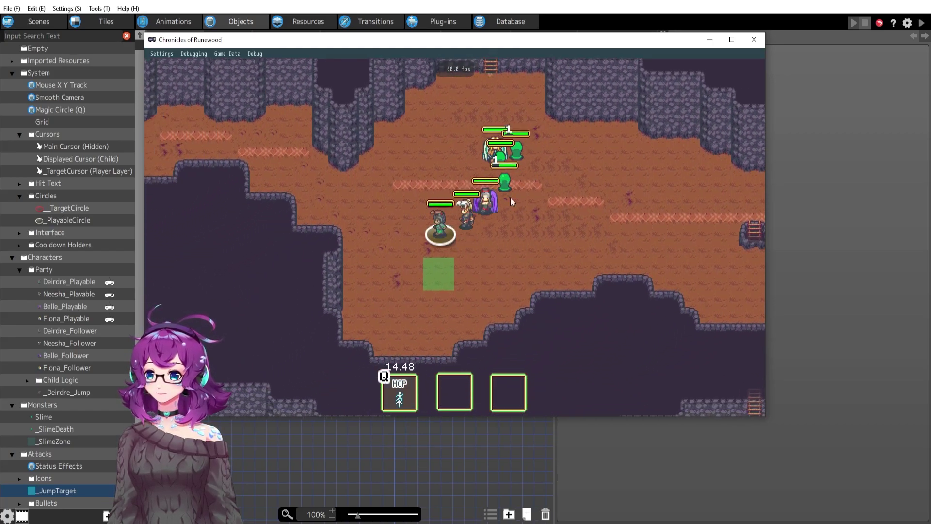
key(w)
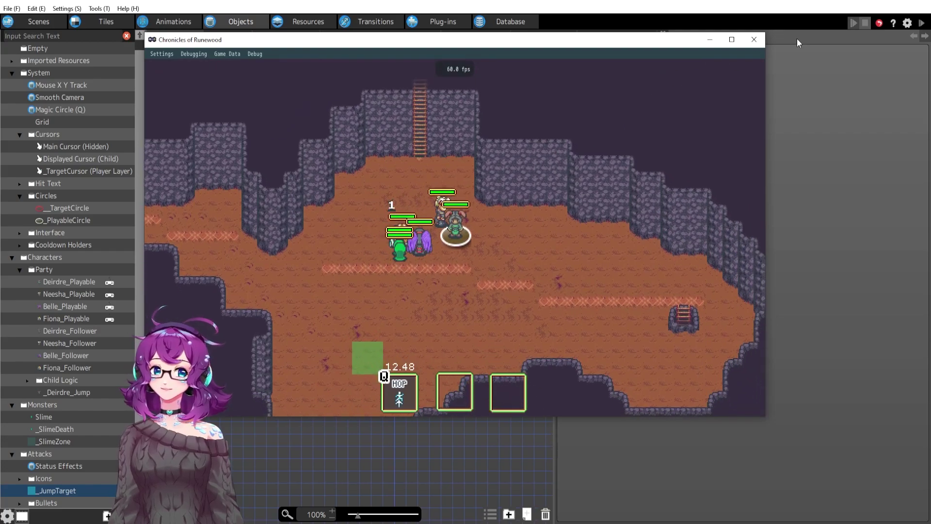
click(755, 39)
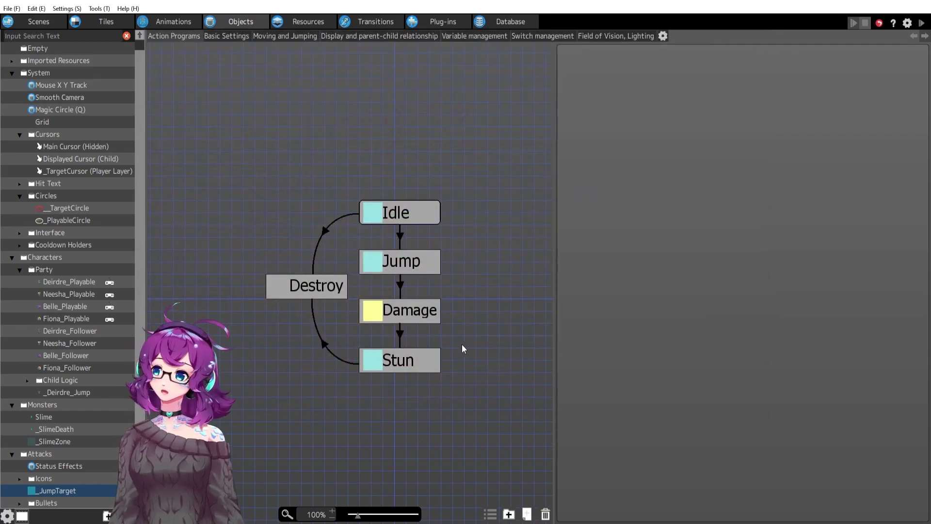
Examine the Lock Object settings in the Stun action of _JumpTarget
drag(435, 410, 441, 389)
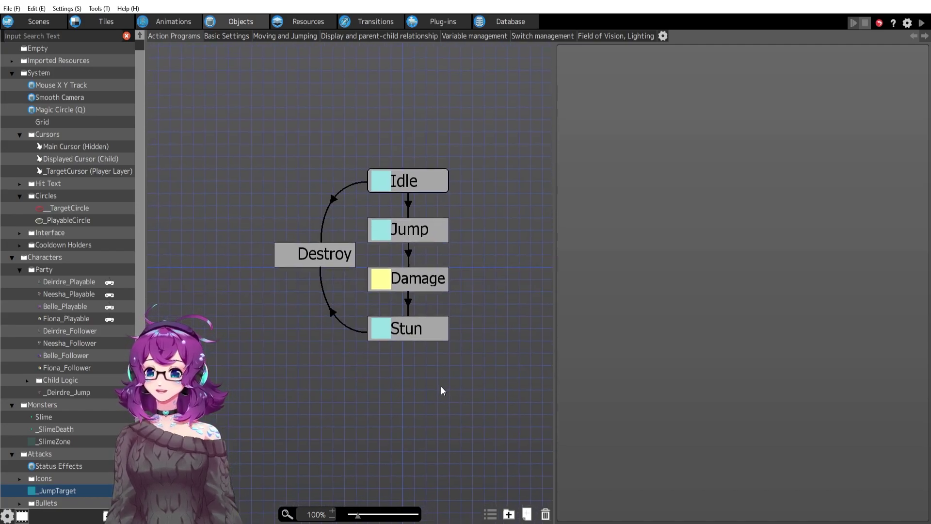
scroll(91, 425, down, 1)
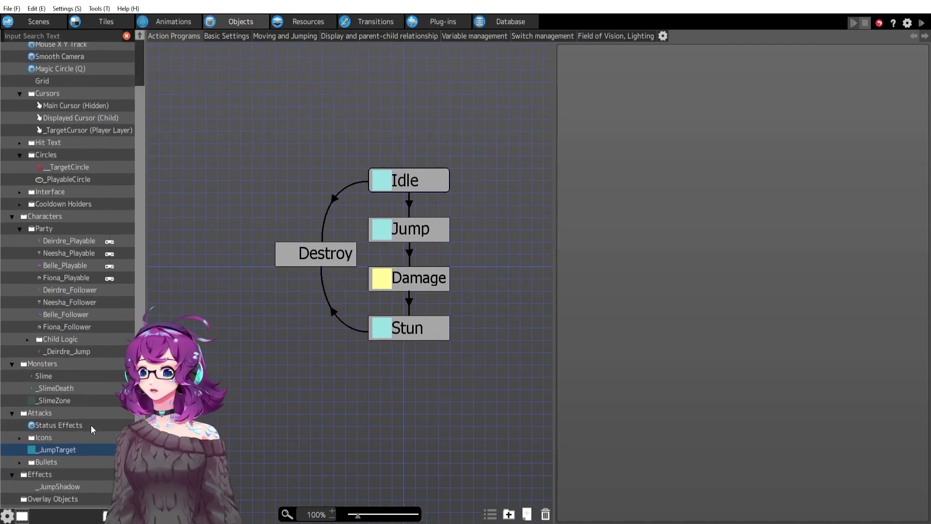
scroll(91, 425, down, 1)
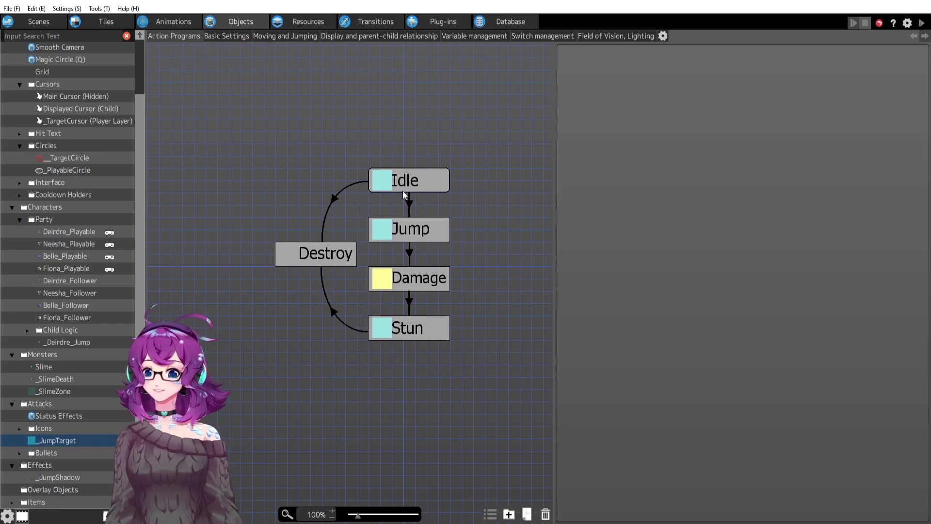
click(436, 279)
click(434, 322)
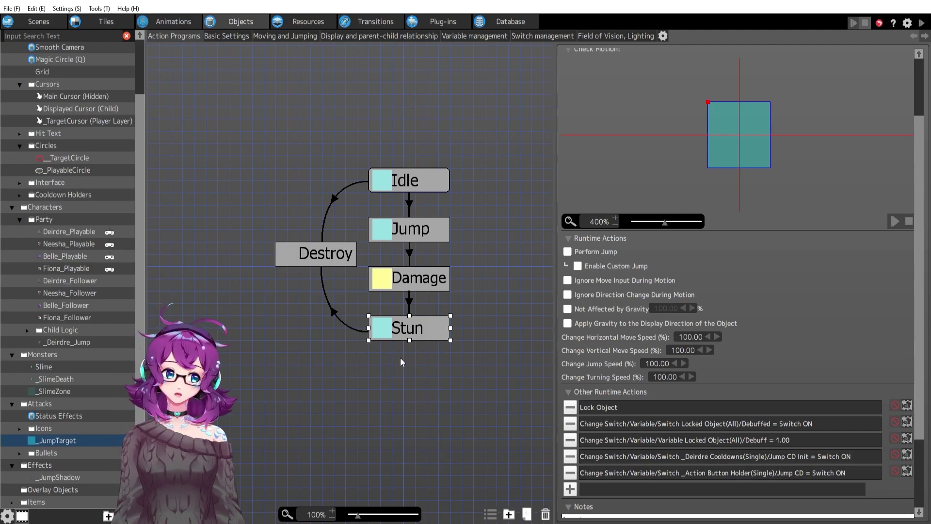
click(616, 409)
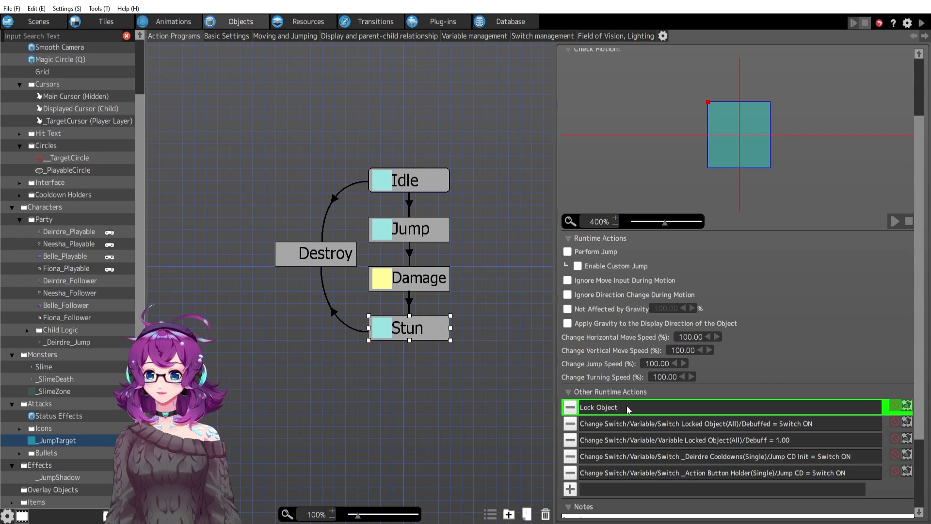
double_click(630, 407)
scroll(625, 241, up, 1)
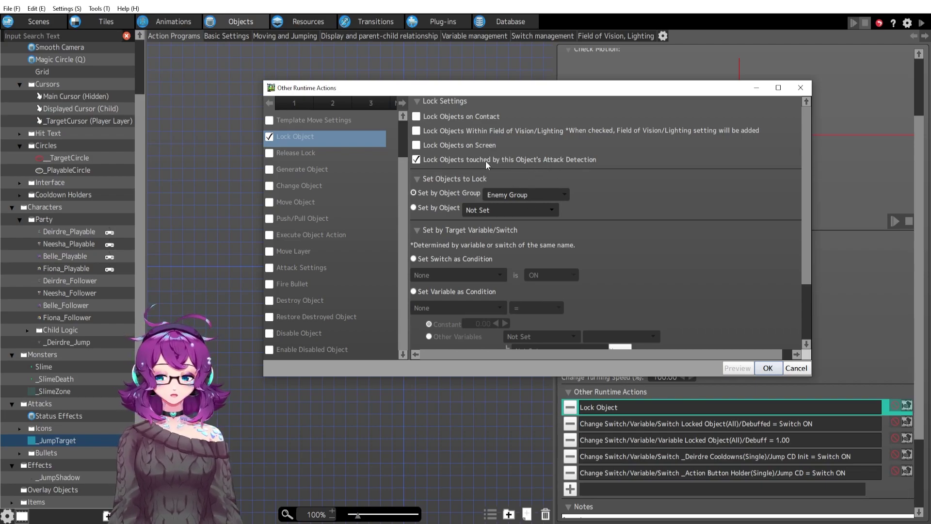
scroll(680, 211, down, 5)
scroll(680, 214, up, 5)
click(768, 368)
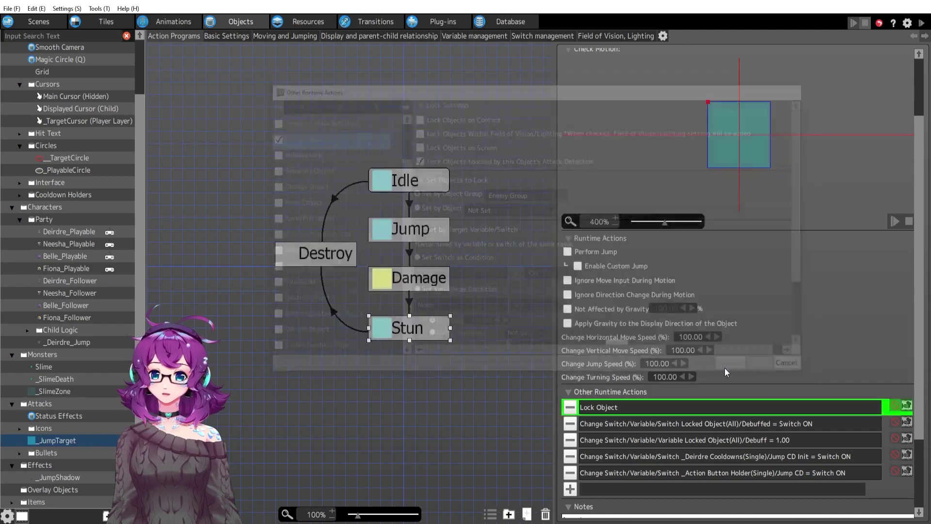
Examine the Stun action's runtime action that changes the Debuffed switch on locked objects
click(417, 286)
click(424, 328)
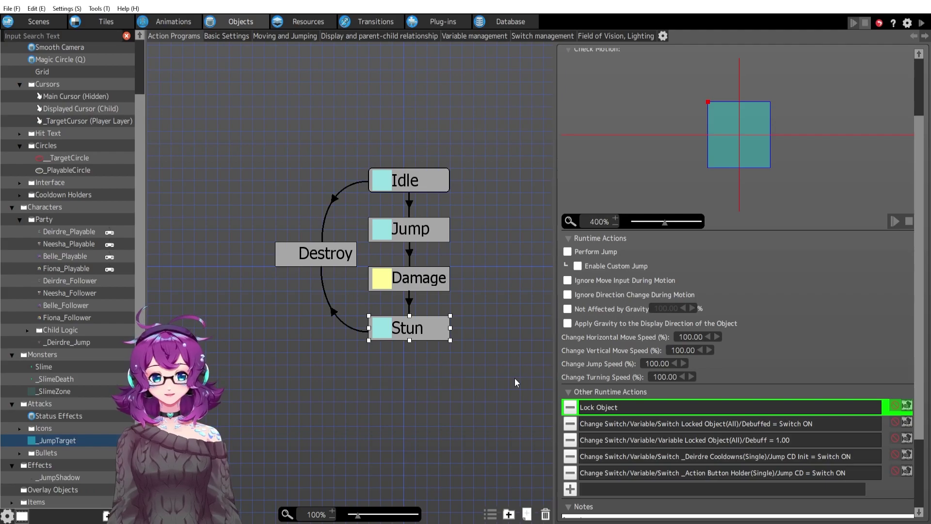
double_click(636, 427)
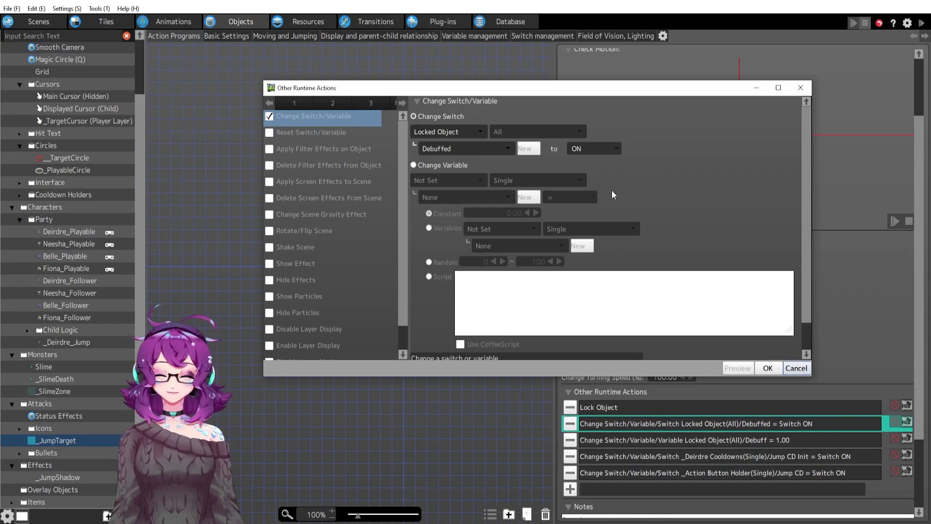
click(769, 368)
Examine the Stun action's Debuff variable change and its two jump cooldown switch changes
scroll(728, 423, down, 3)
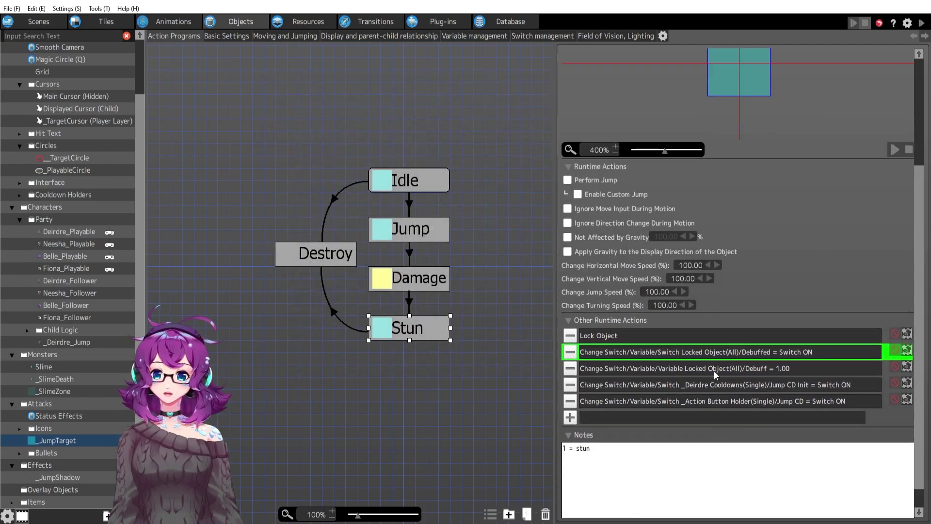
click(666, 370)
double_click(666, 368)
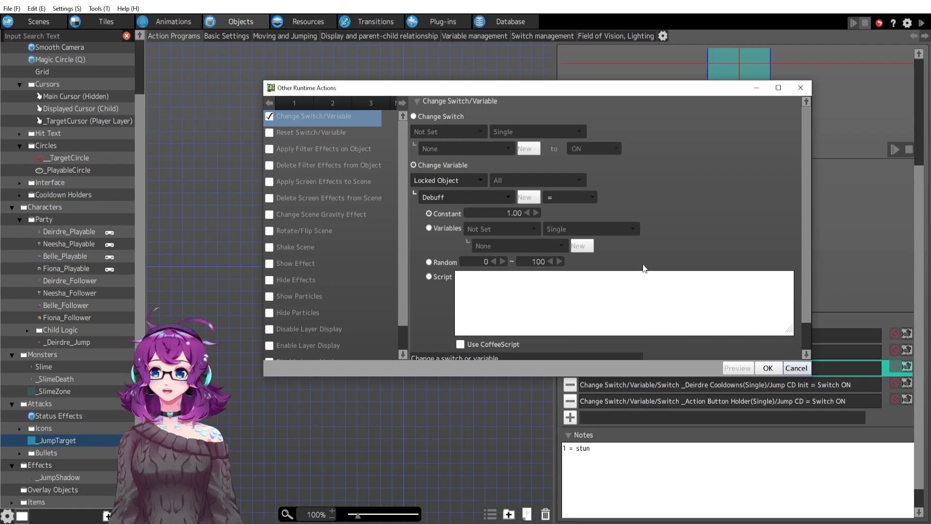
click(768, 367)
click(709, 362)
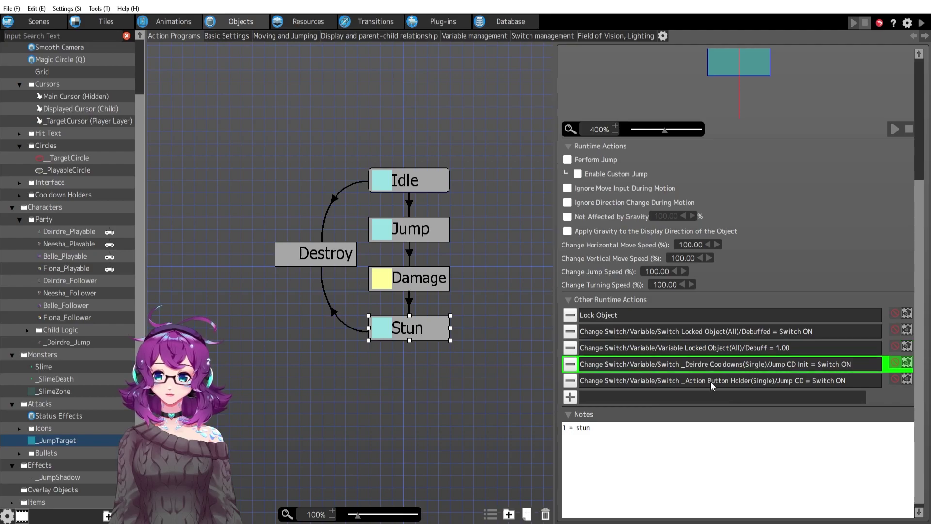
click(711, 381)
click(711, 363)
click(715, 381)
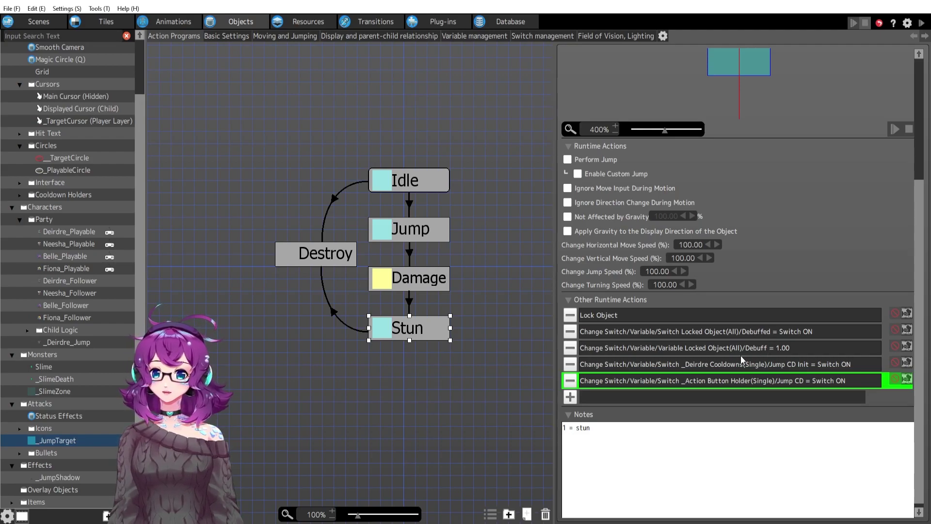
Examine the switch condition that triggers the Slime's Debuffed On common action
click(115, 369)
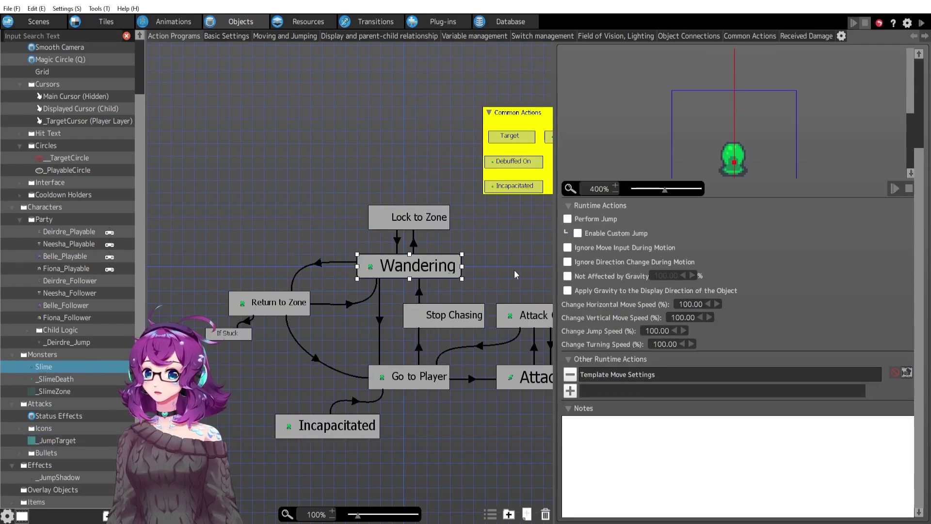
click(513, 276)
drag(513, 276, 488, 278)
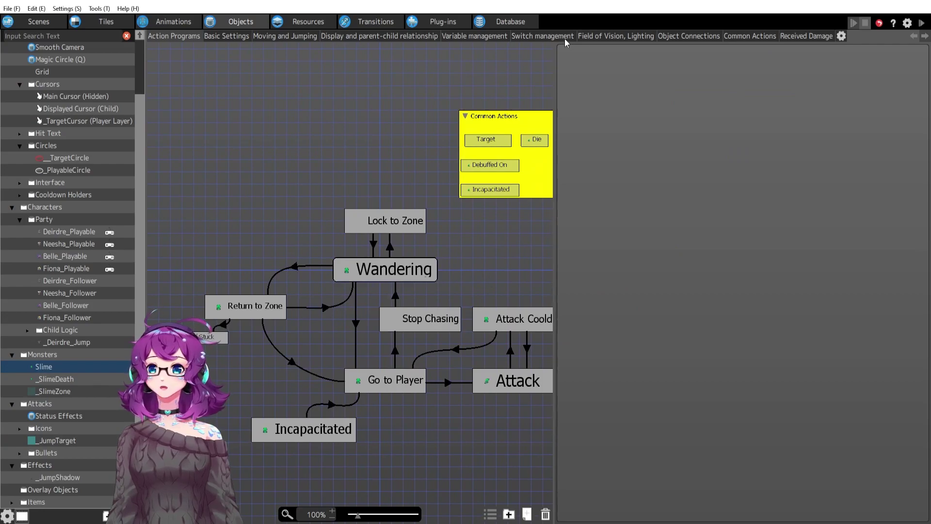
click(749, 37)
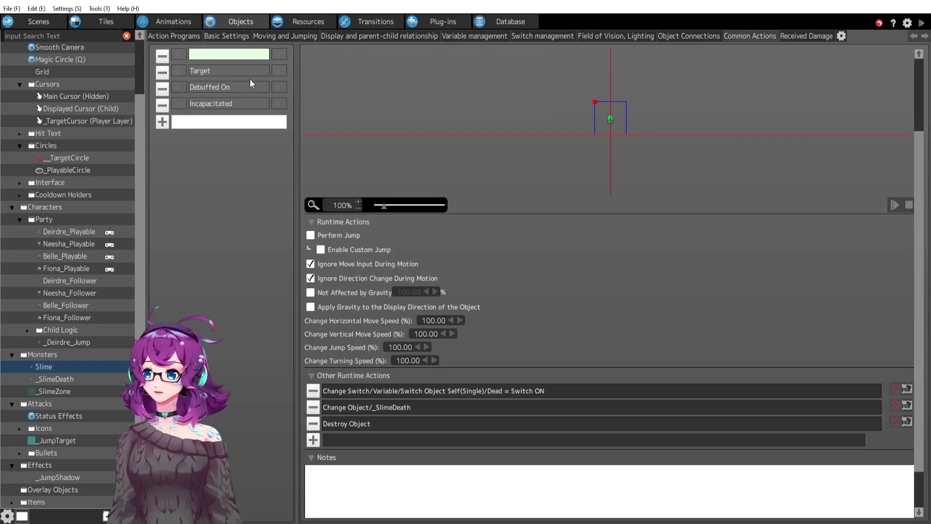
click(219, 87)
click(182, 87)
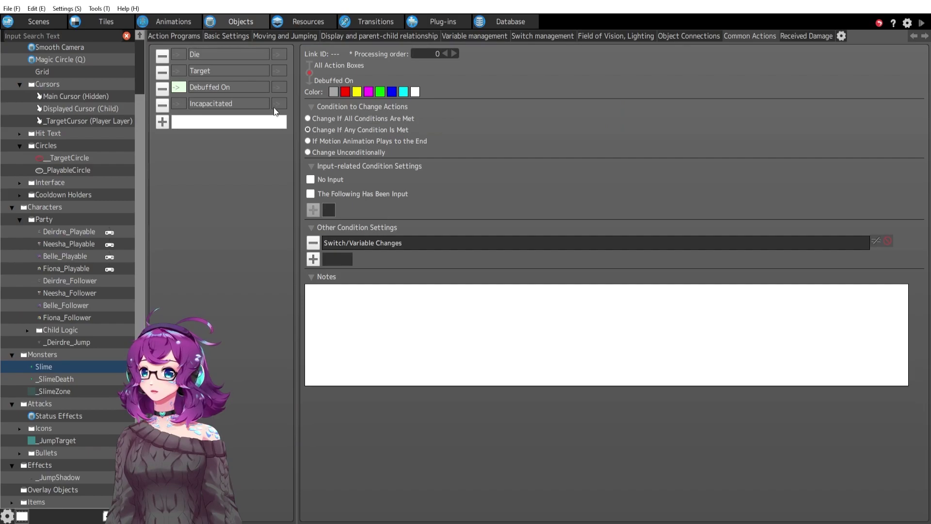
double_click(393, 243)
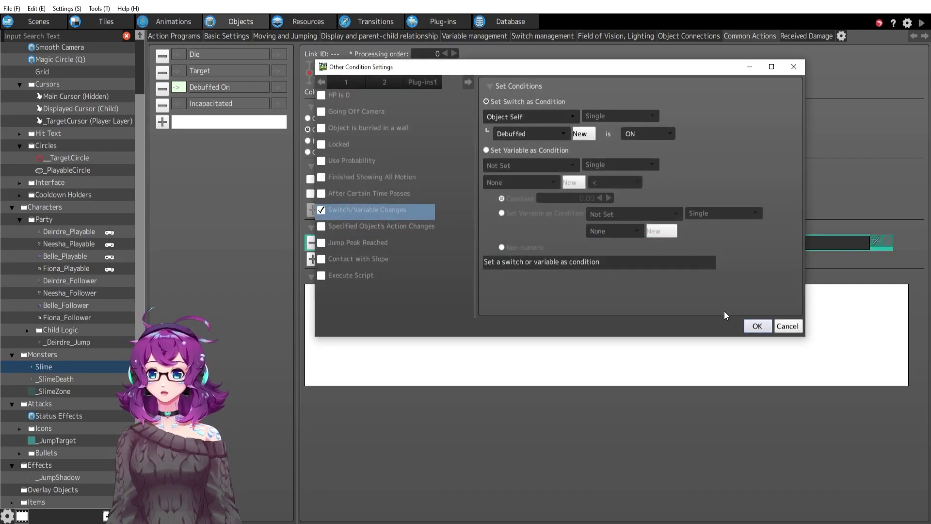
click(758, 326)
Examine the Generate Object settings in the Slime's Debuffed On common action
click(197, 86)
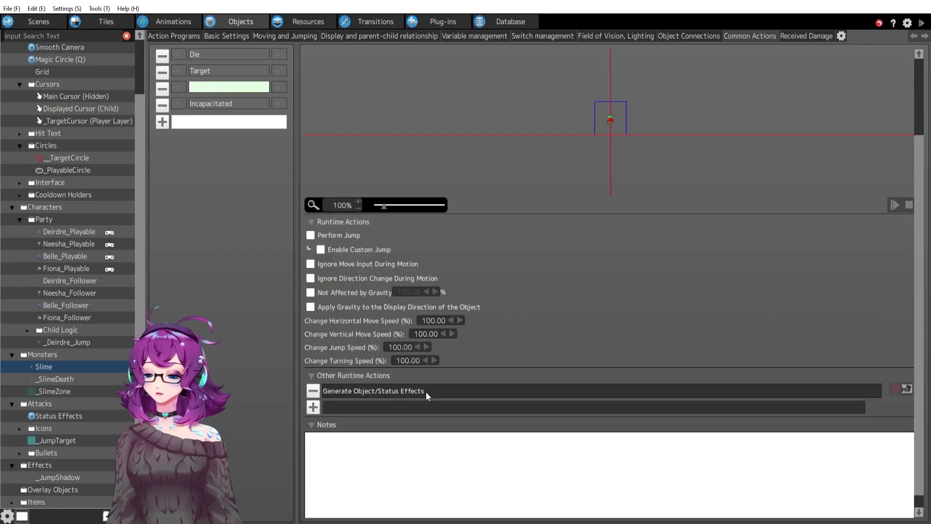
double_click(426, 391)
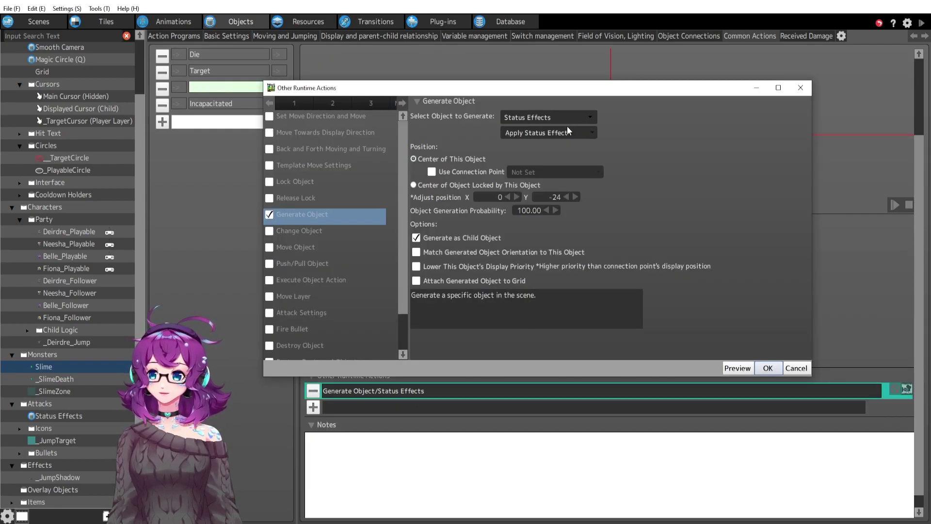
click(768, 367)
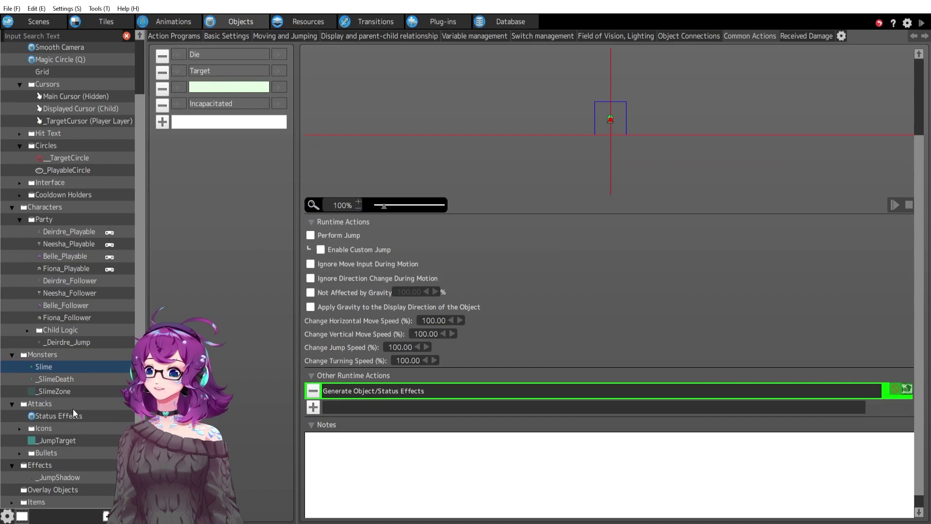
In the Status Effects object, examine the condition linking Apply Status Effect to Stun and the Stun action's runtime actions
click(54, 416)
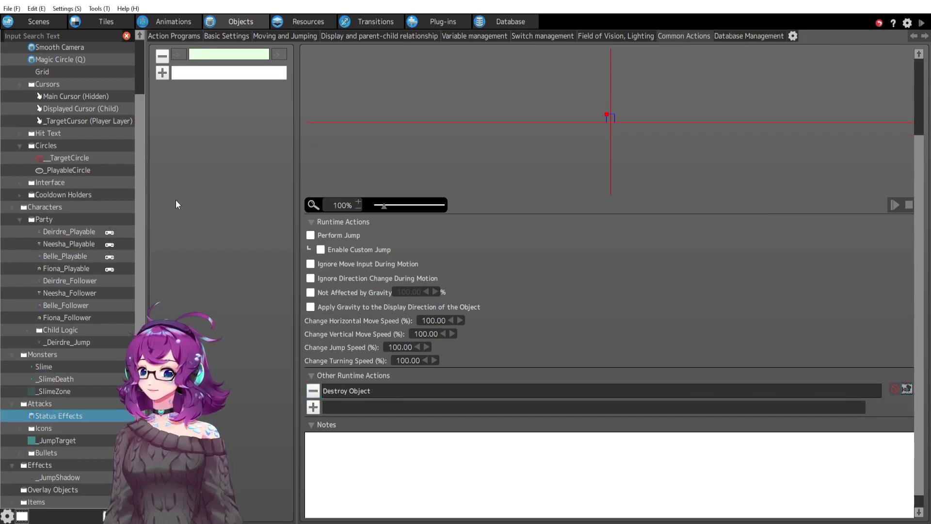
click(169, 37)
drag(392, 359, 410, 377)
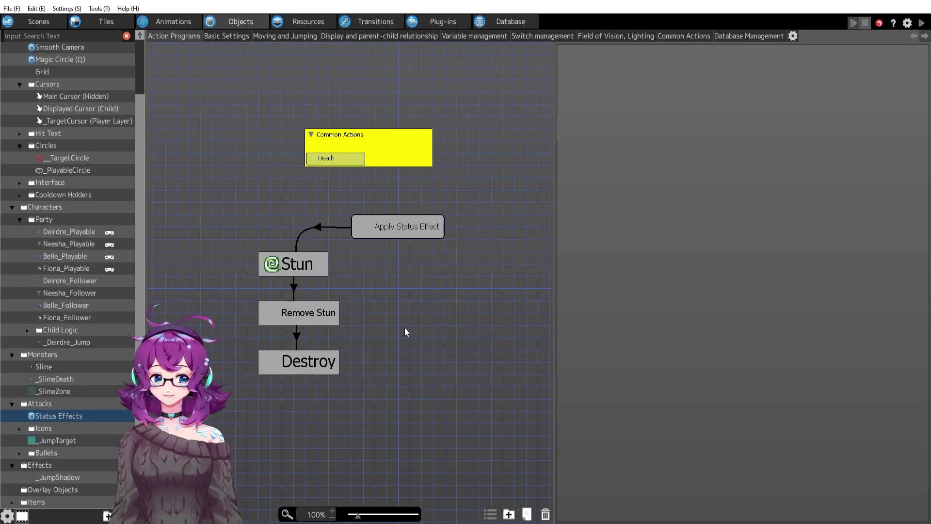
click(324, 227)
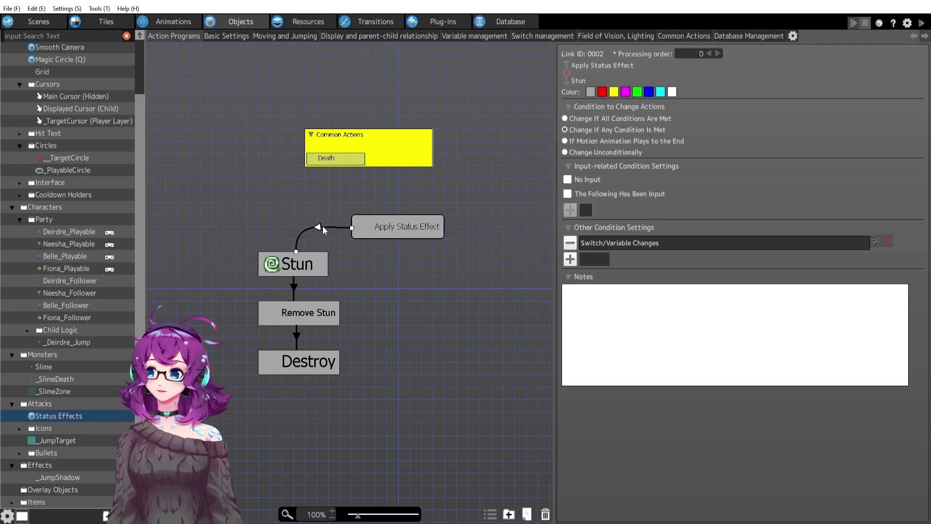
double_click(651, 241)
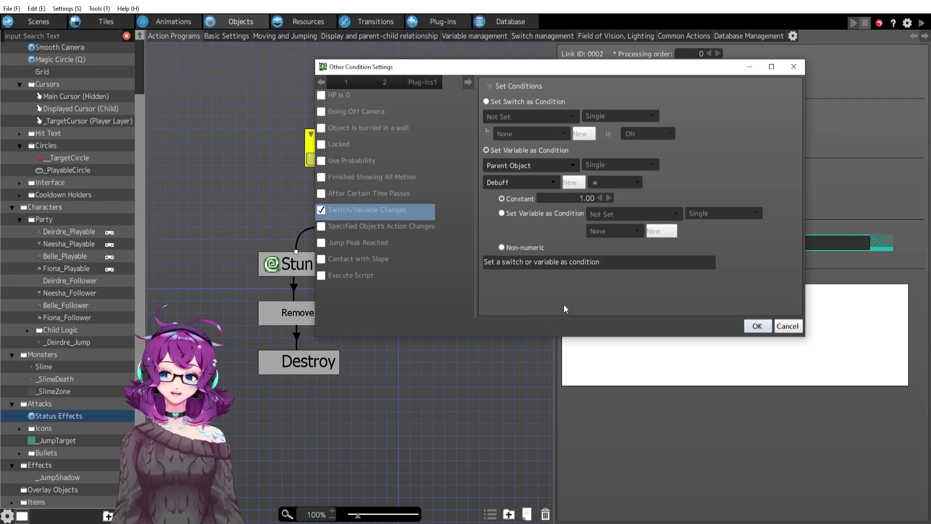
click(524, 189)
click(519, 187)
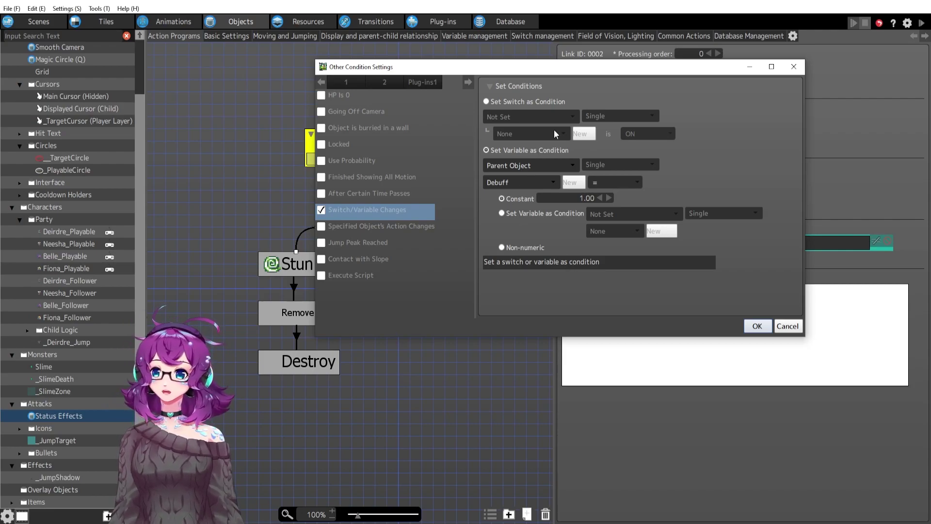
click(758, 326)
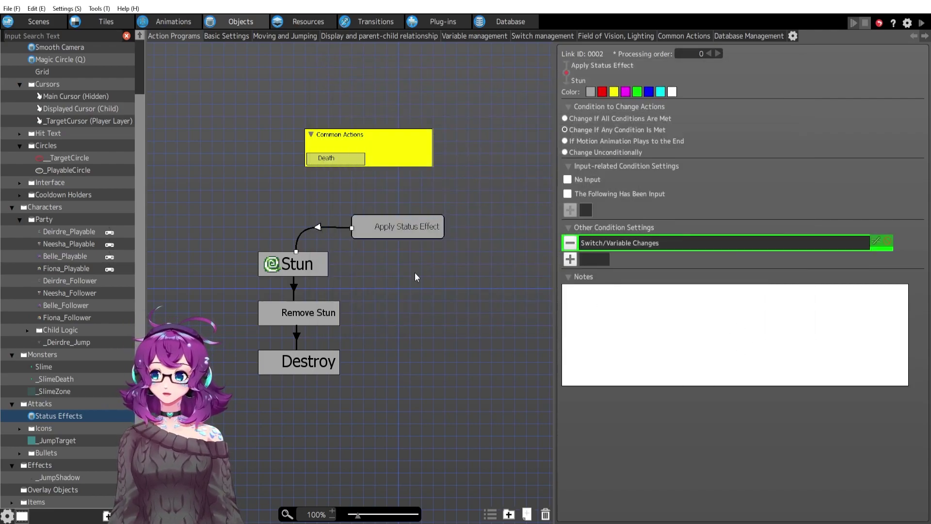
click(324, 271)
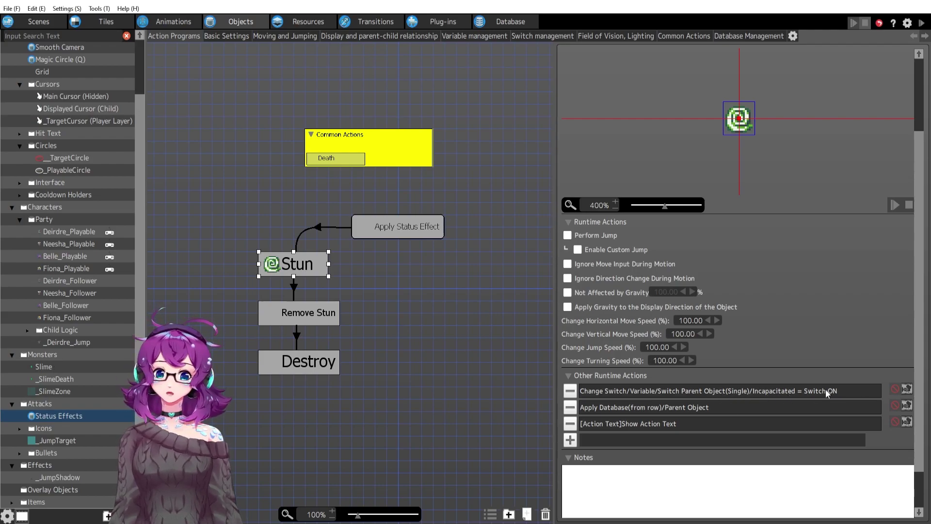
Examine the Slime's Incapacitated action, its motion and ignored-input settings, and its place beside the Attack action
click(81, 367)
click(369, 442)
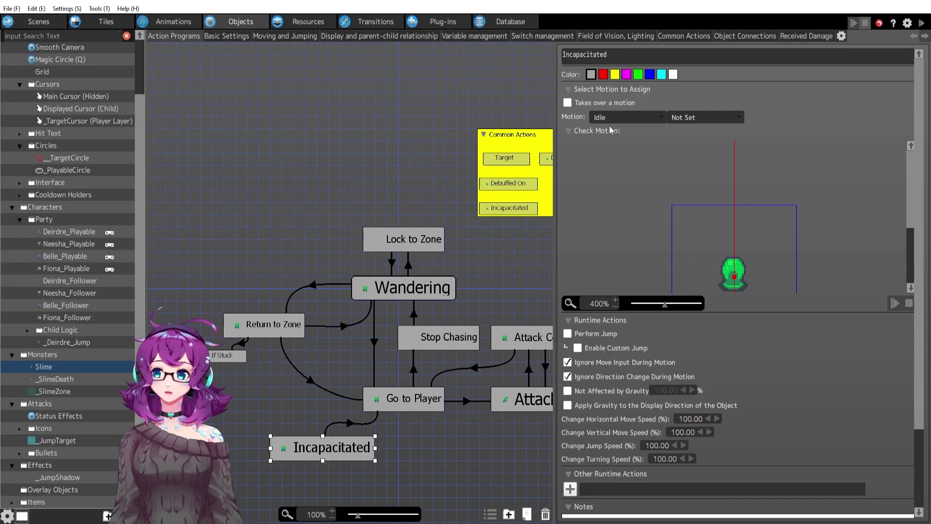
middle_drag(469, 451, 494, 328)
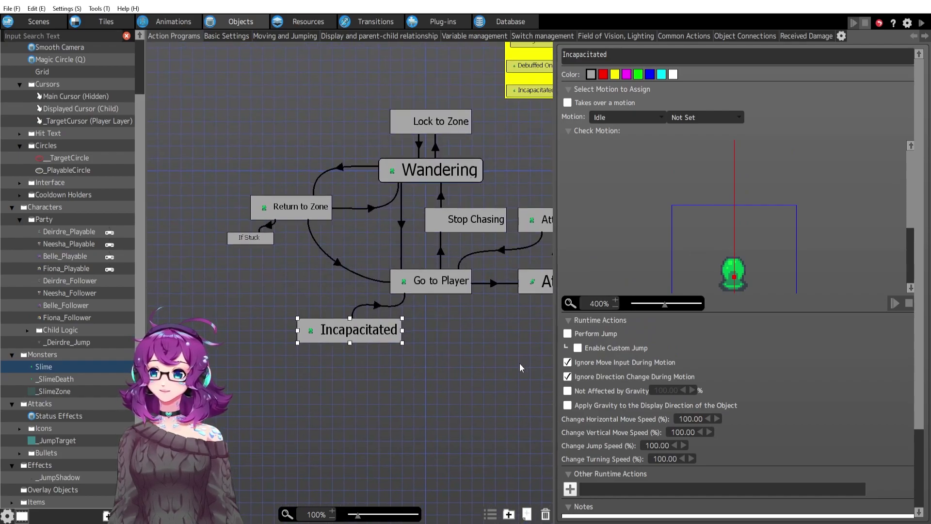
middle_drag(423, 373, 334, 381)
click(473, 284)
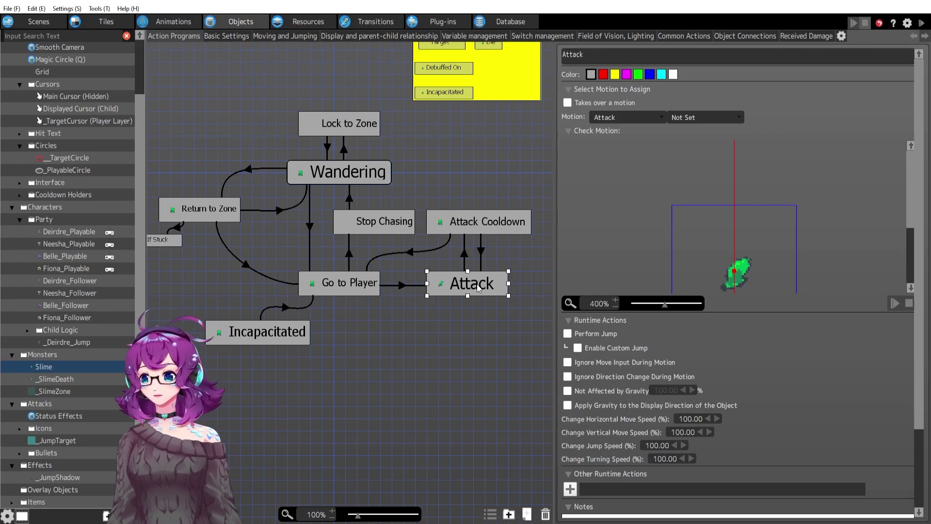
click(270, 337)
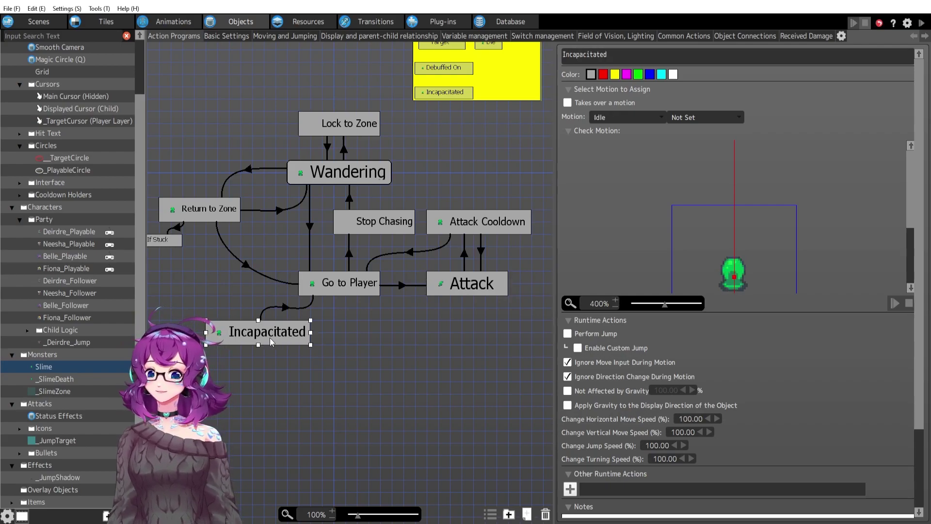
middle_drag(376, 359, 443, 375)
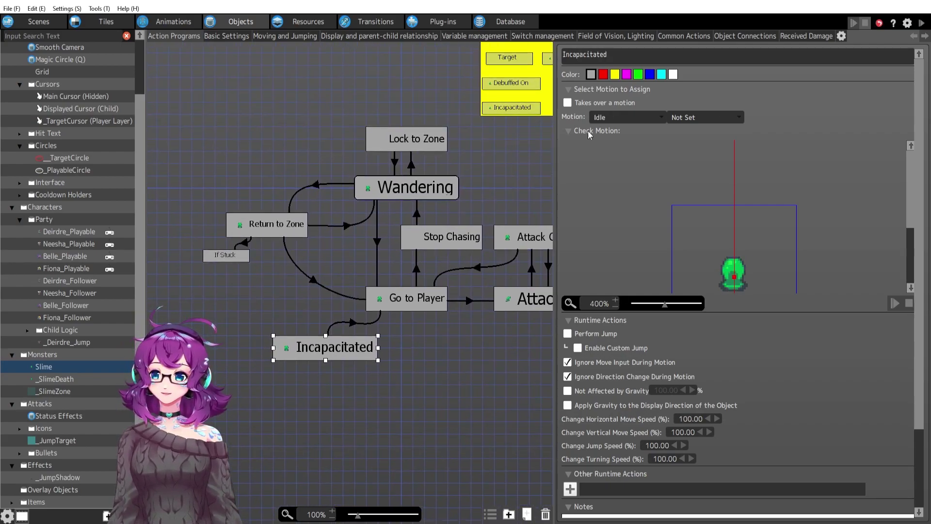
Examine the switch condition on the link from the Slime's Incapacitated action to Go to Player
click(353, 322)
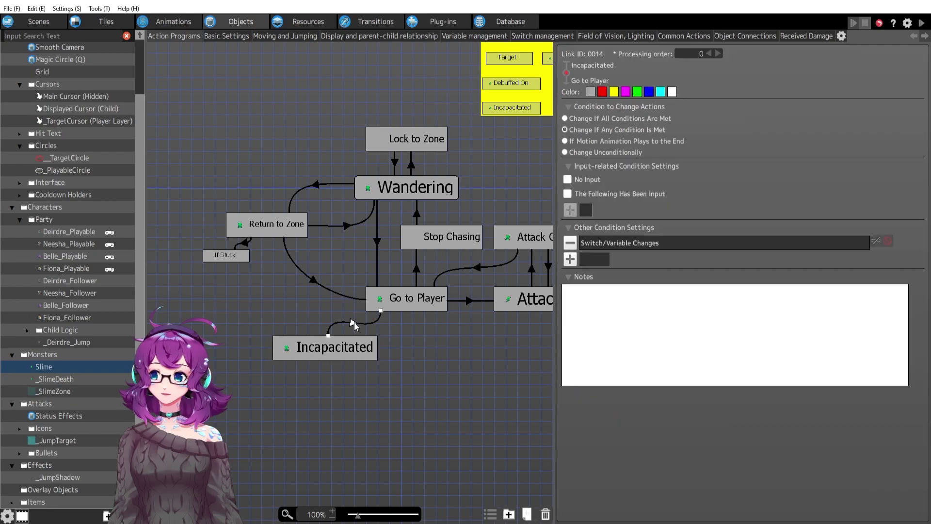
double_click(640, 247)
click(757, 326)
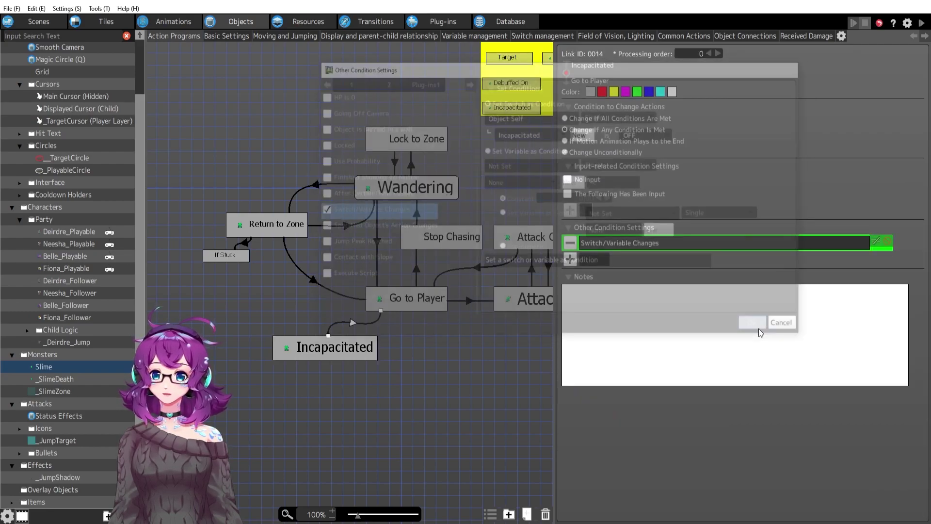
click(339, 358)
drag(343, 358, 355, 356)
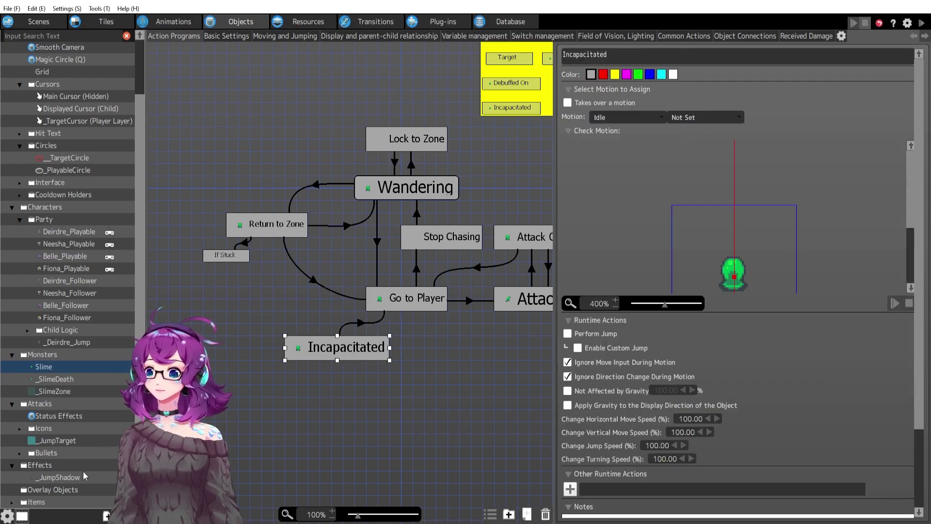
In the Status Effects object, examine which database and row the Stun action's Apply Database runtime action uses
click(70, 416)
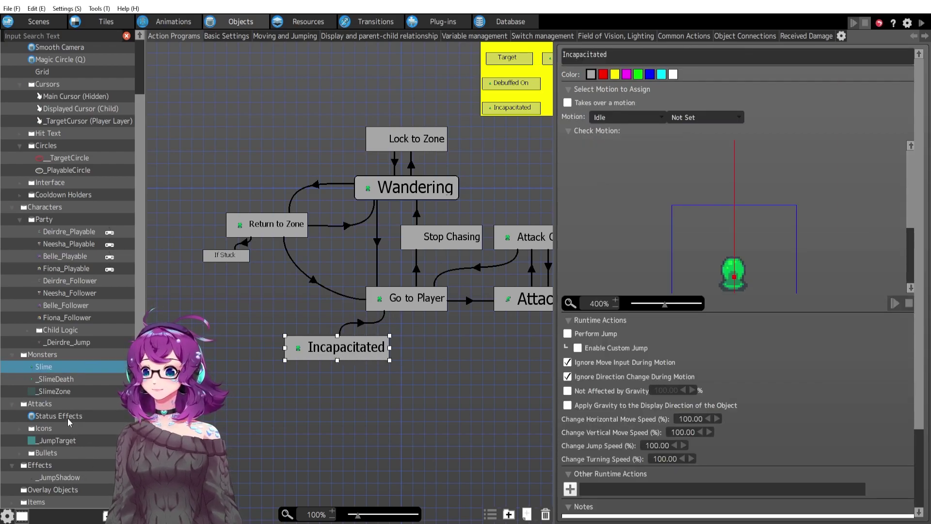
click(277, 167)
scroll(620, 464, down, 3)
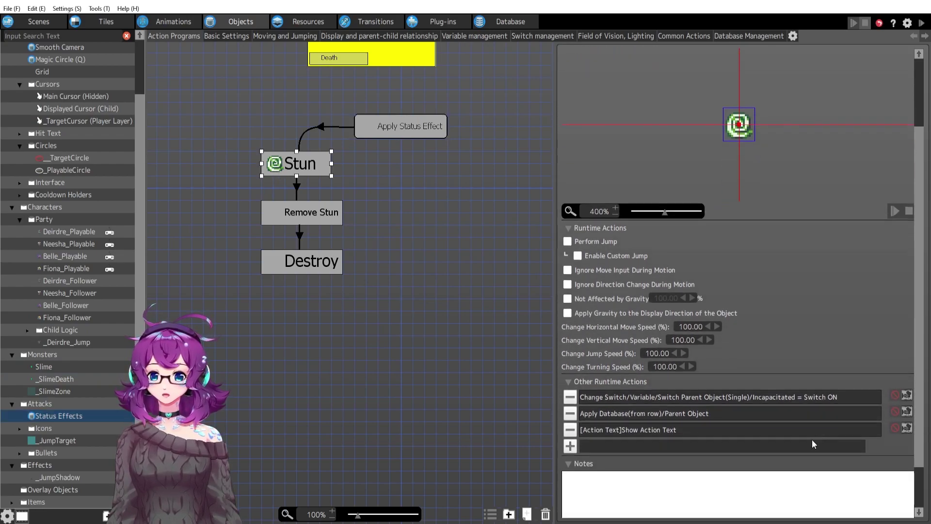
click(618, 414)
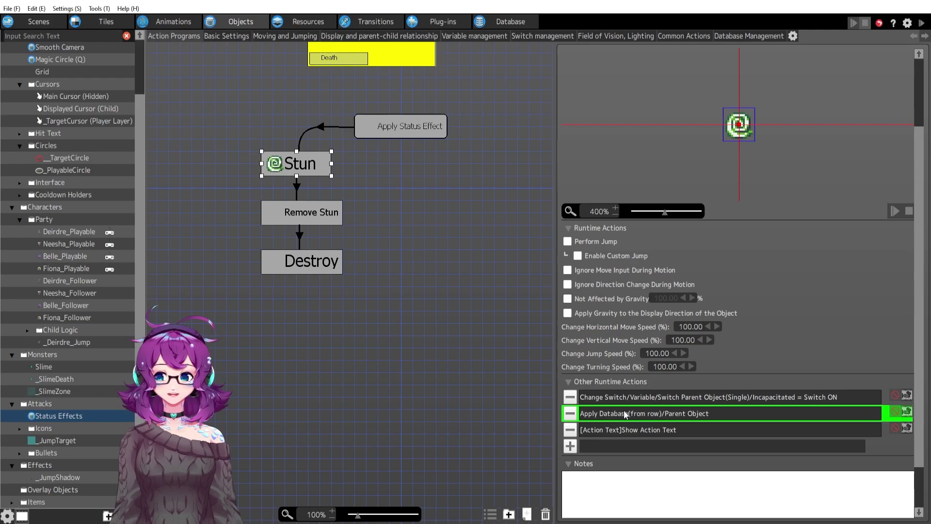
double_click(625, 414)
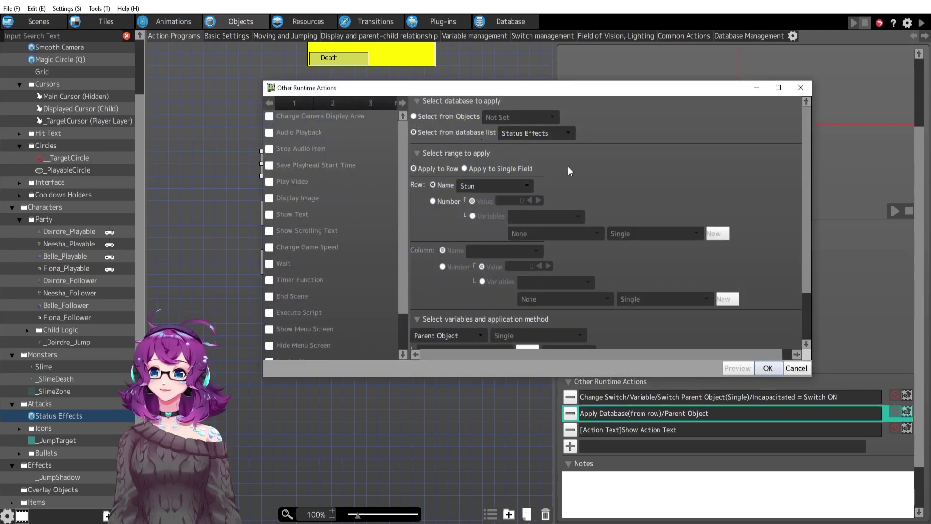
click(768, 368)
Examine the rows and columns of the Status Effects database
click(507, 21)
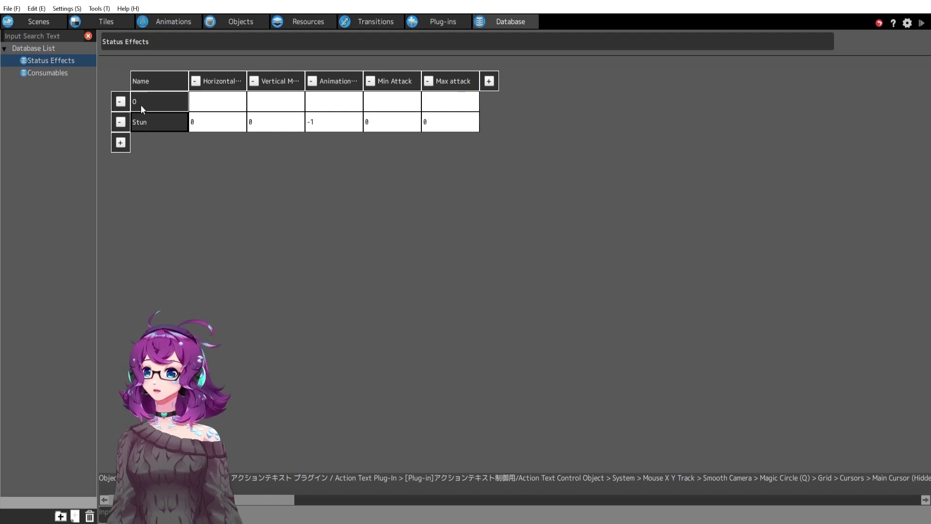
click(167, 105)
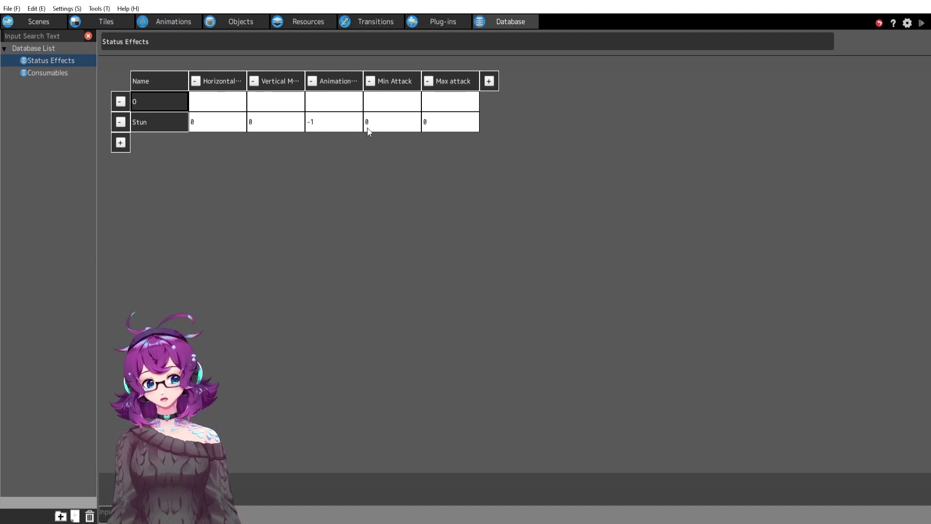
click(238, 23)
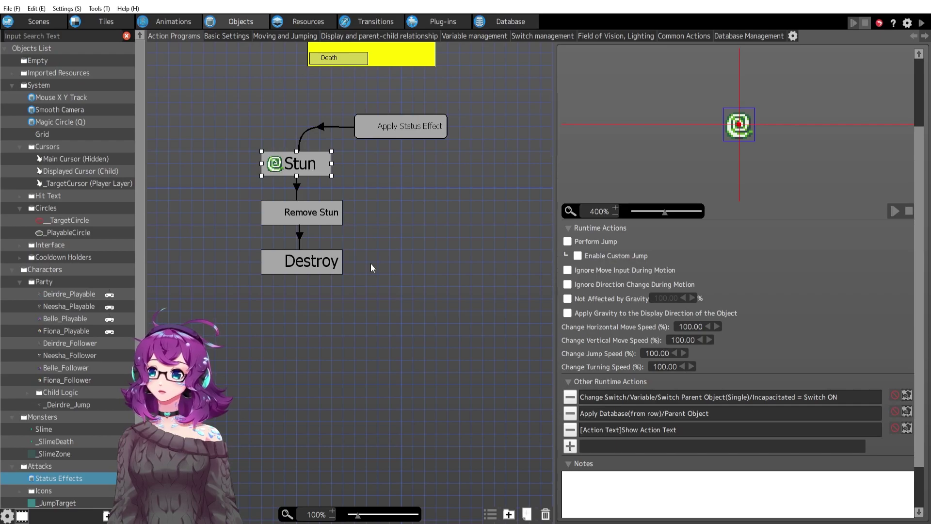
Compare the runtime actions of Apply Status Effect and Stun with the Stun row in the Status Effects database
click(413, 136)
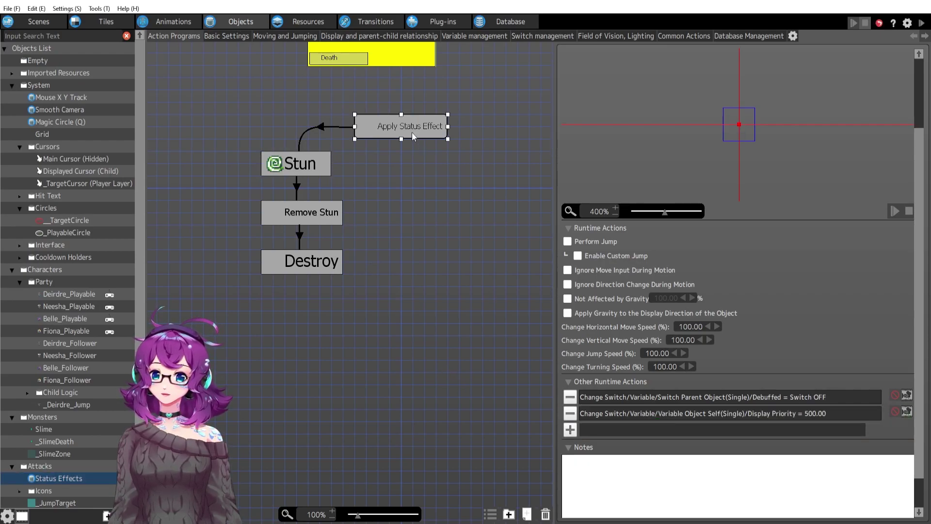
click(299, 166)
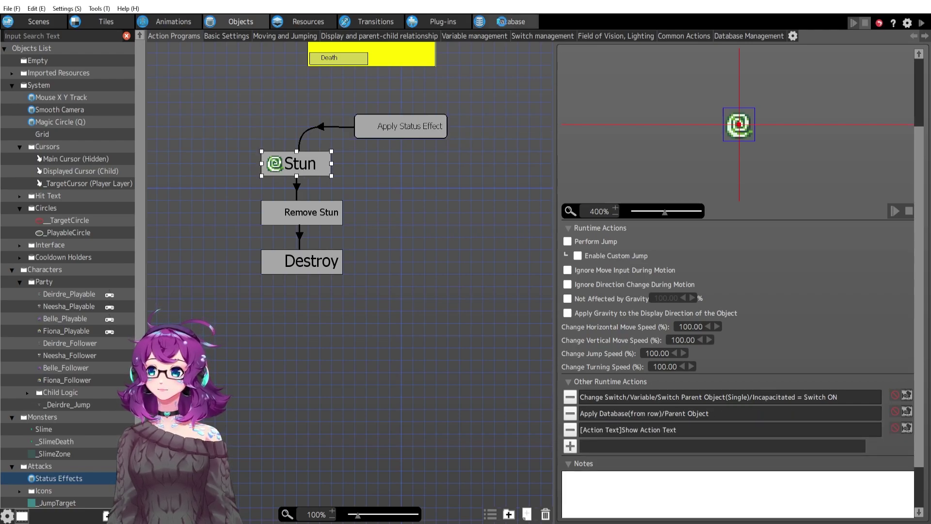
click(501, 22)
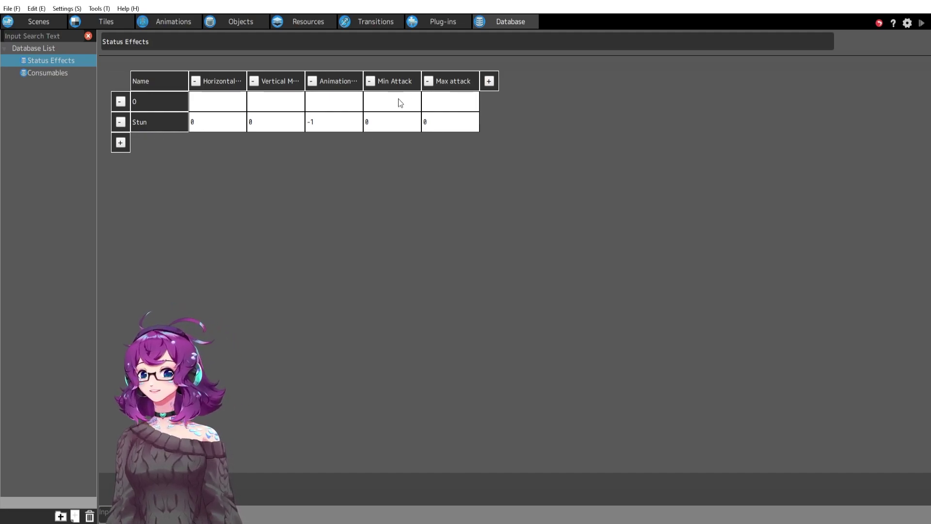
click(233, 23)
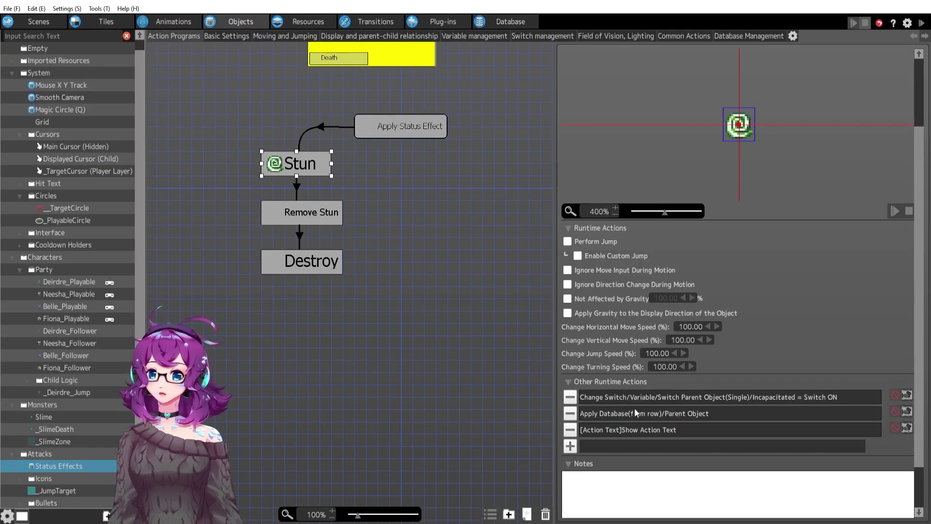
Review the Stun action's Apply Database range settings and how its values are applied to the parent object's variables
double_click(655, 415)
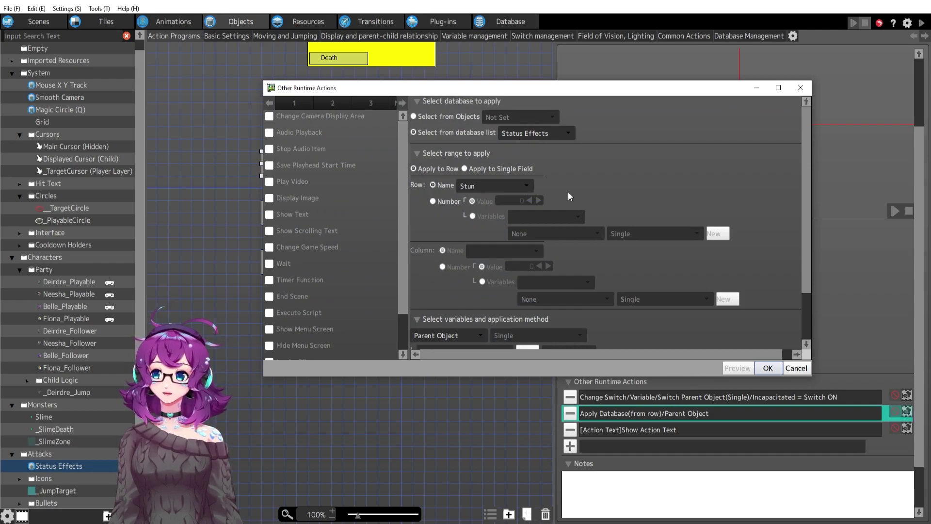
scroll(575, 190, down, 3)
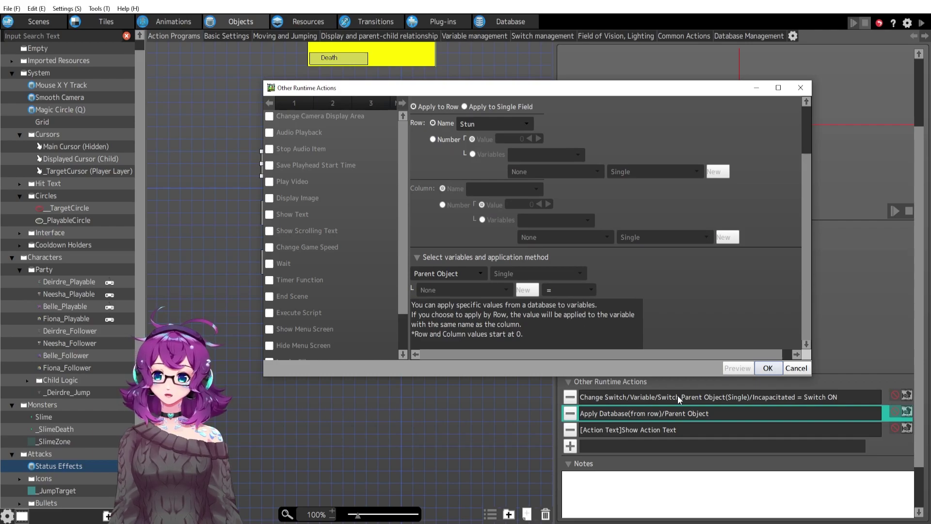
scroll(557, 234, up, 3)
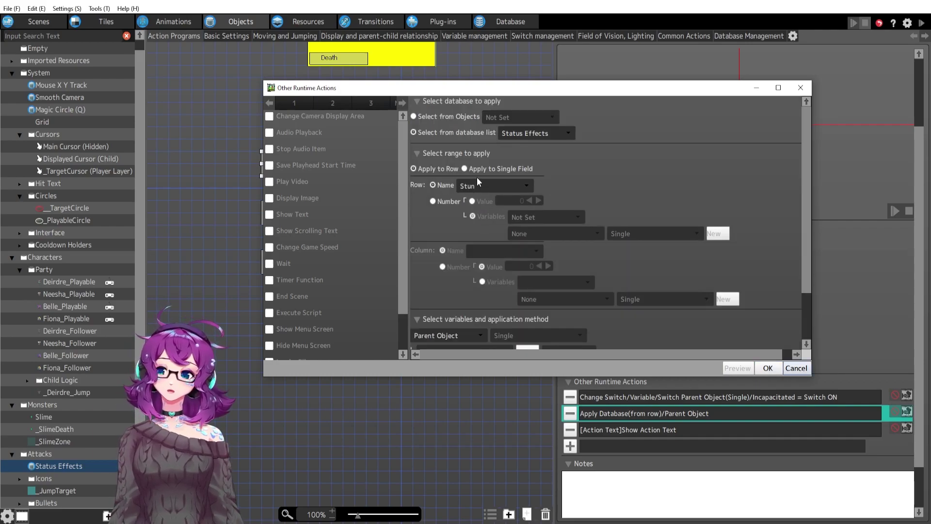
scroll(505, 204, down, 3)
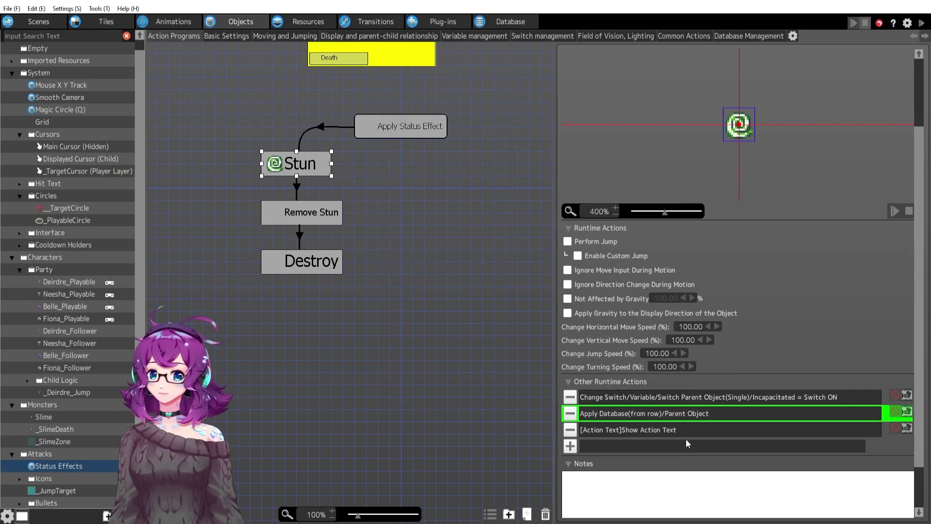
Examine the Stun action's Show Action Text settings, including the text, font, location properties and available display types
double_click(641, 428)
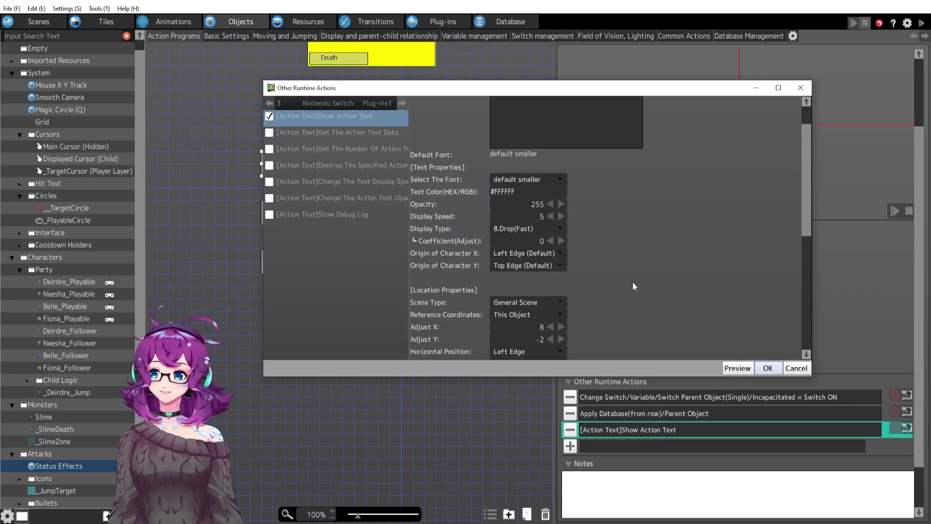
scroll(632, 277, up, 2)
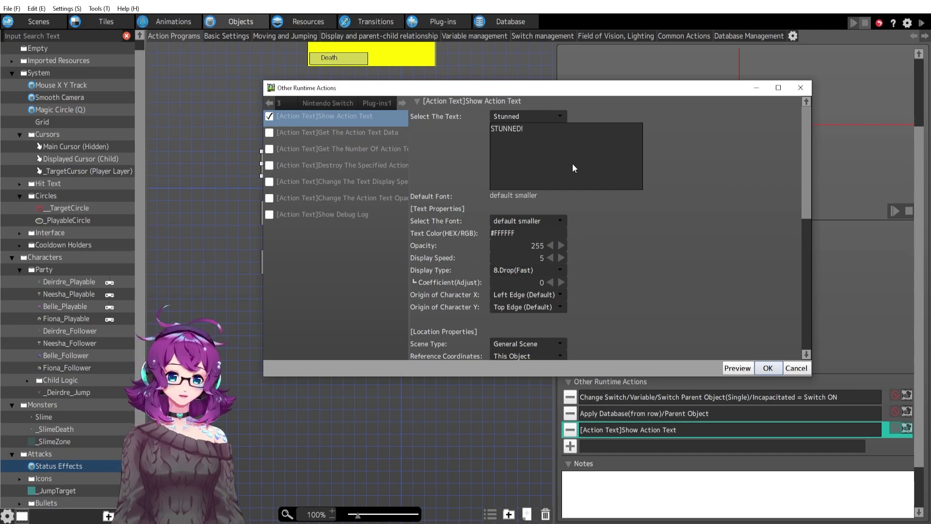
scroll(598, 305, down, 4)
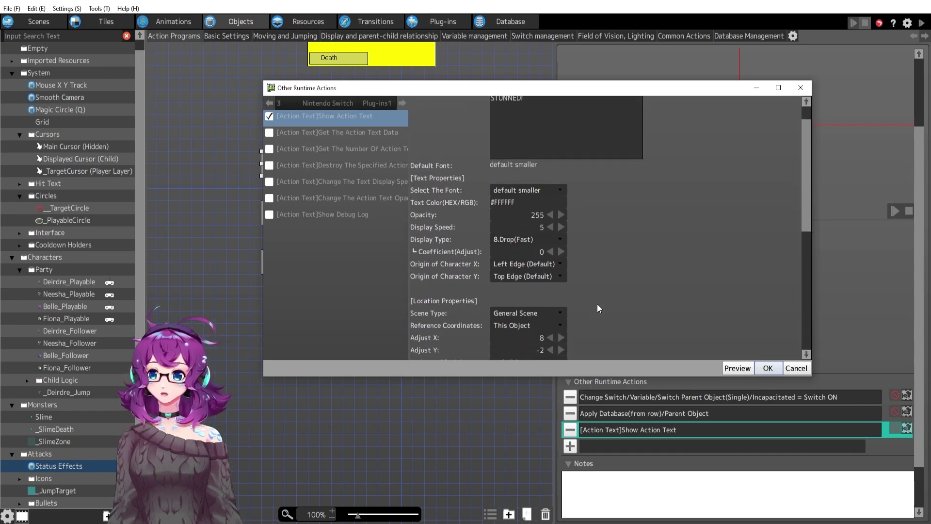
scroll(598, 299, up, 4)
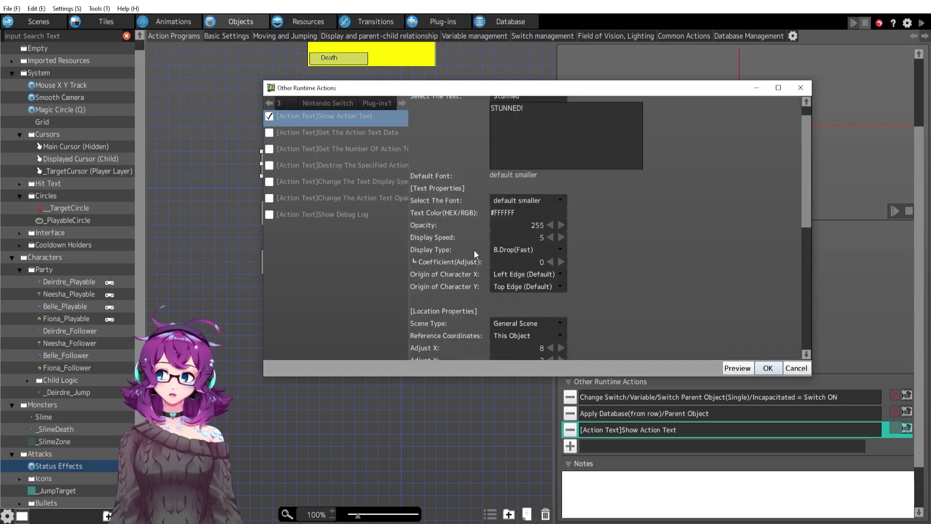
click(511, 249)
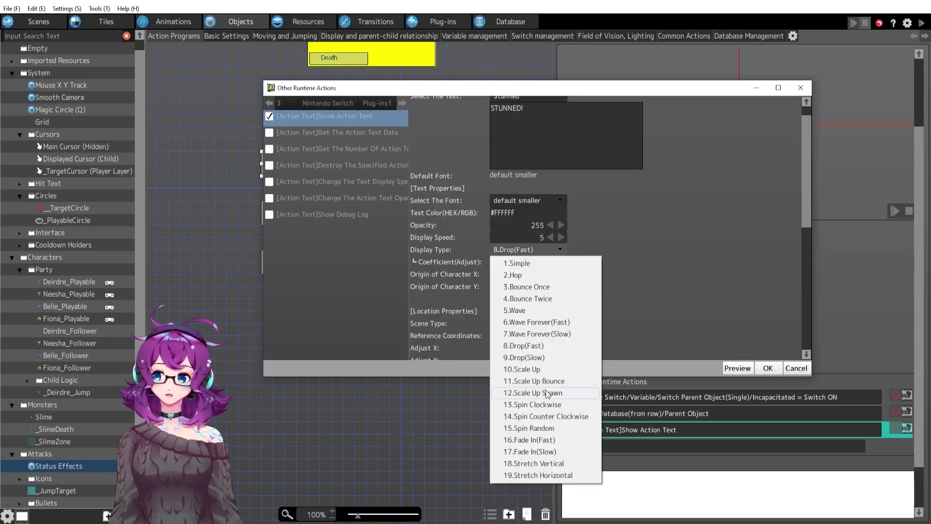
click(700, 220)
scroll(558, 270, up, 1)
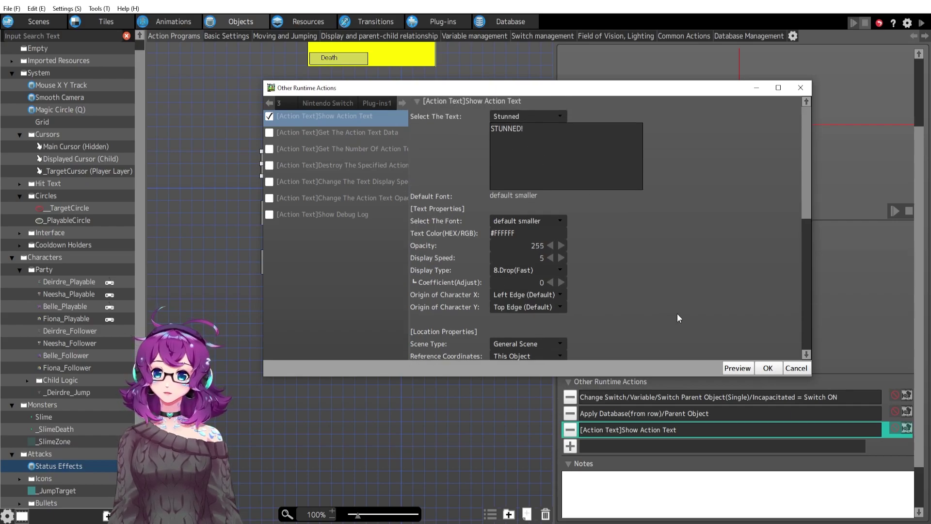
Preview the stun action text in the running game, and close the preview and the action text settings
click(737, 367)
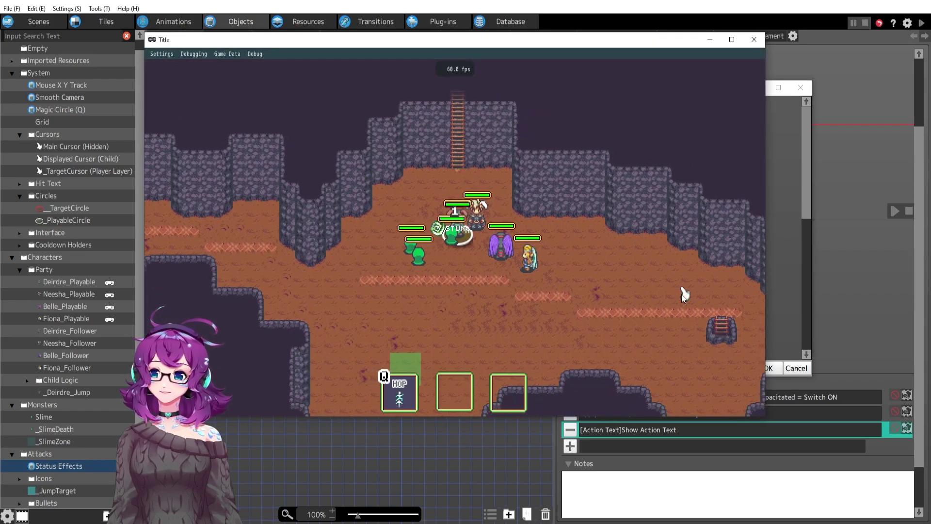
click(754, 39)
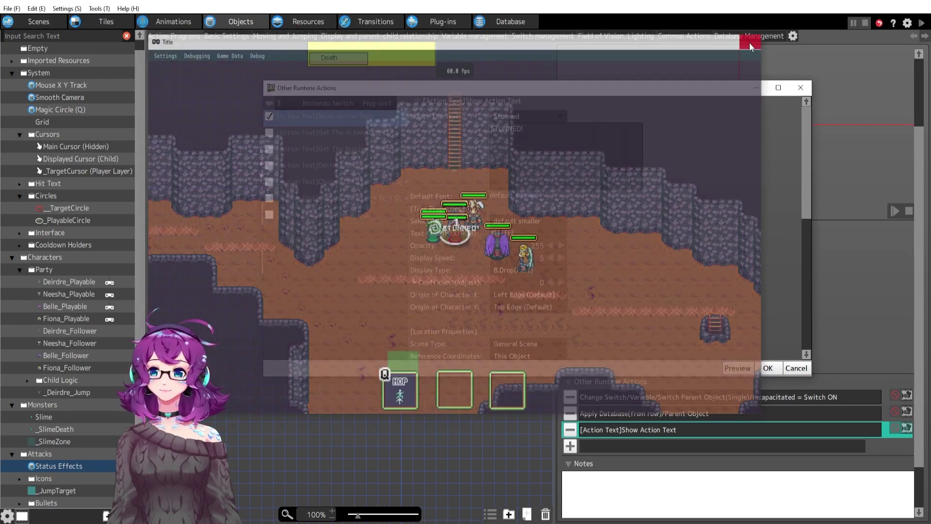
click(768, 368)
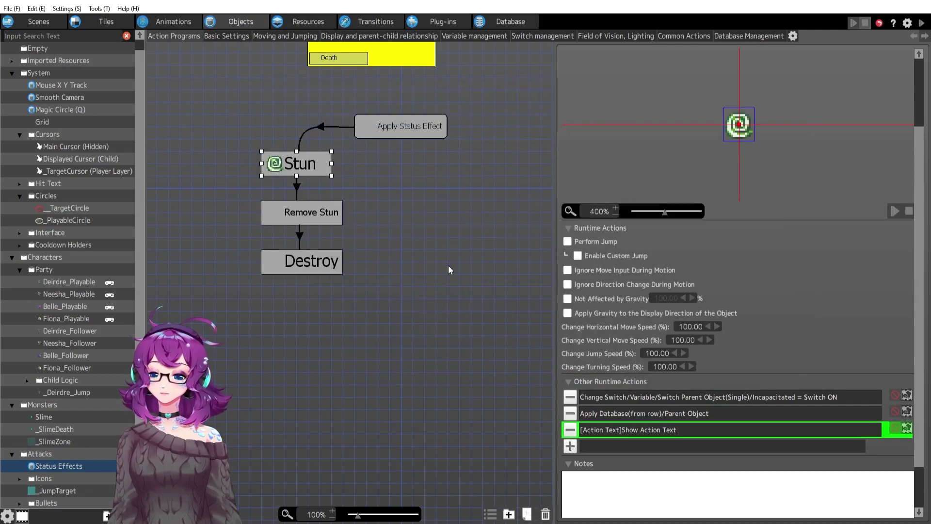
Examine the After Certain Time Passes condition on the link from Stun to Remove Stun
click(298, 189)
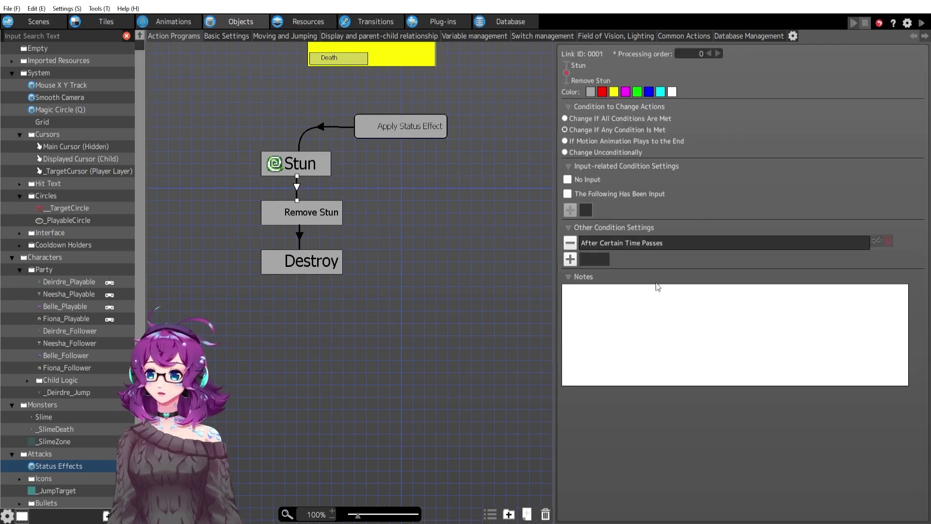
double_click(671, 243)
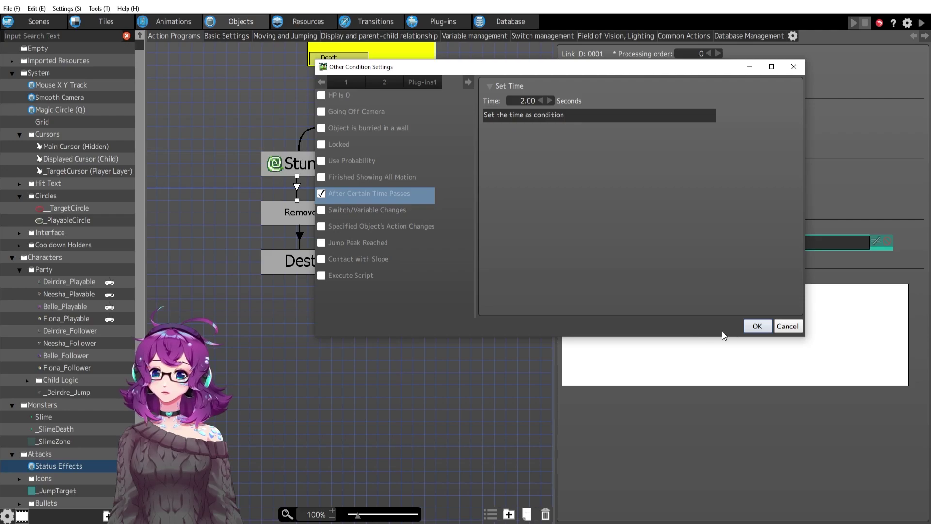
click(757, 326)
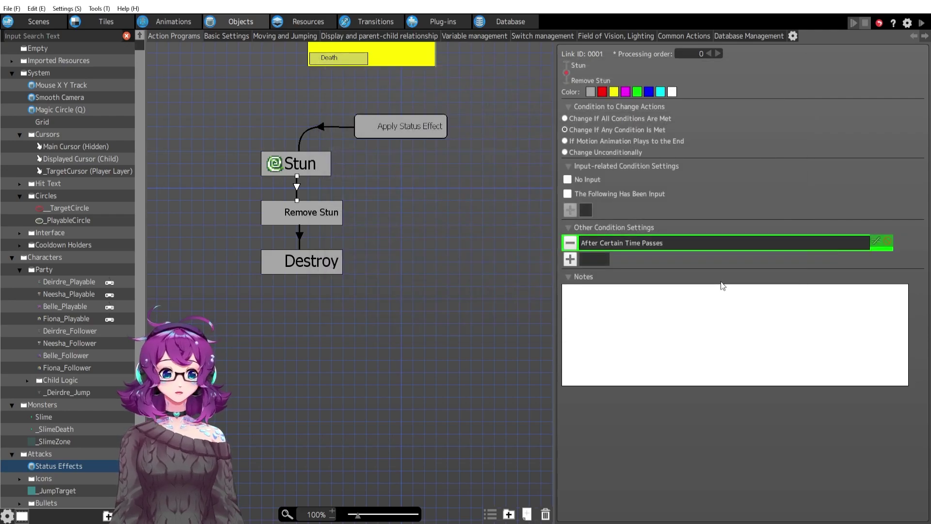
Add a Duration column to the Status Effects database and set the Stun row's duration to 2
click(500, 21)
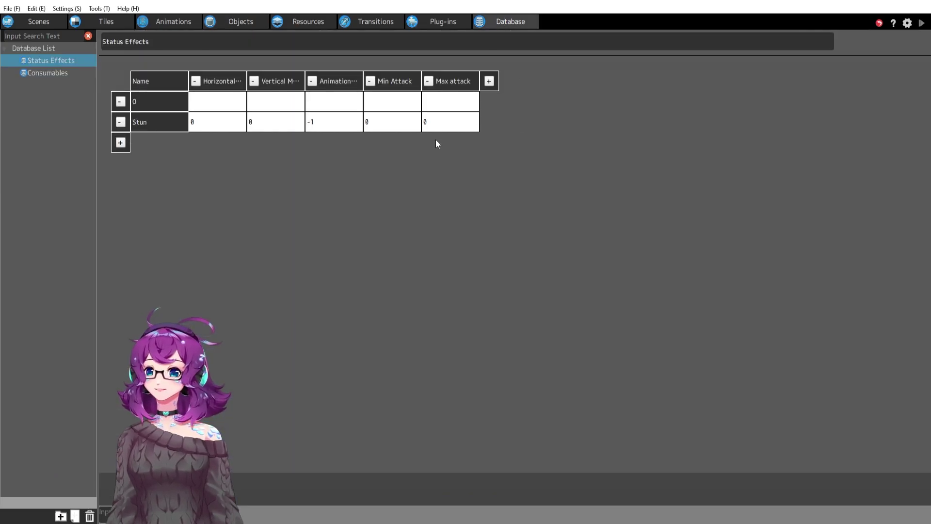
click(489, 81)
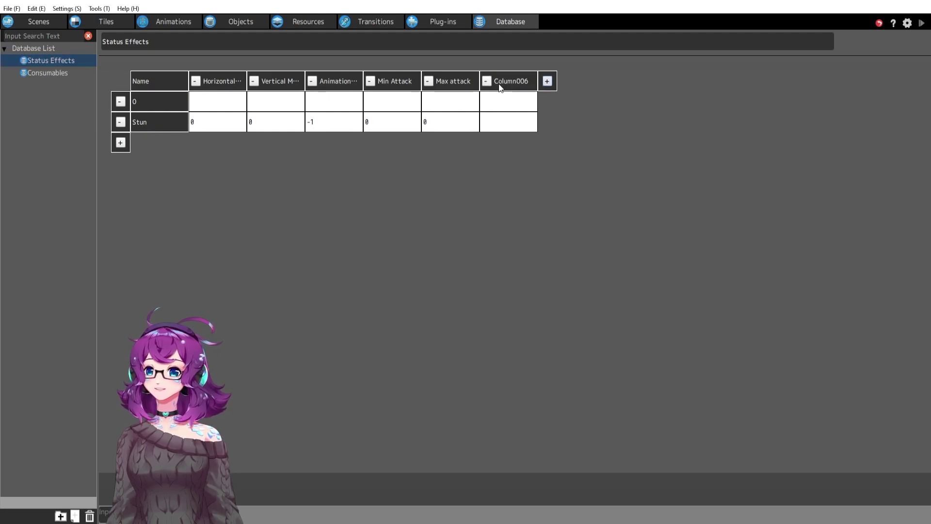
double_click(510, 82)
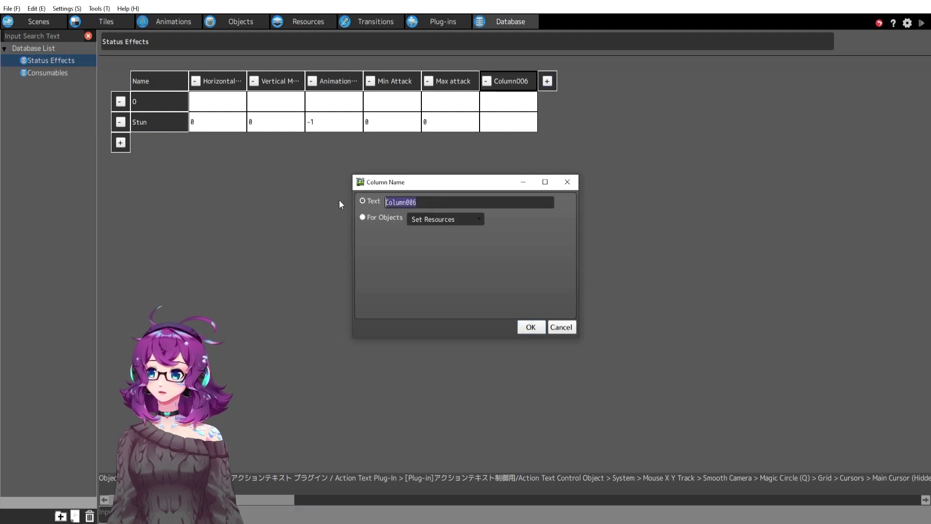
text(Duration)
key(Return)
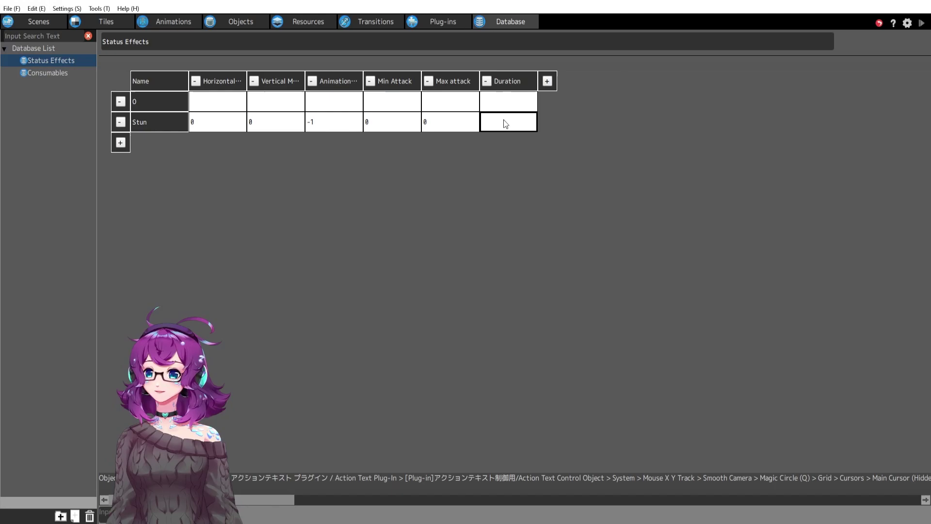
text(2)
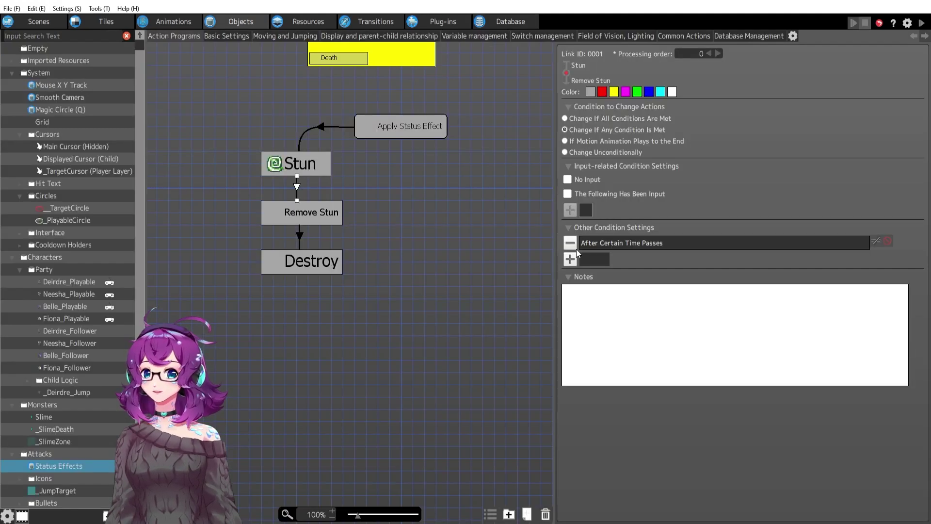
Review the After Certain Time Passes setting on the link from Stun to Remove Stun, and view Remove Stun's Execute Script action
double_click(599, 244)
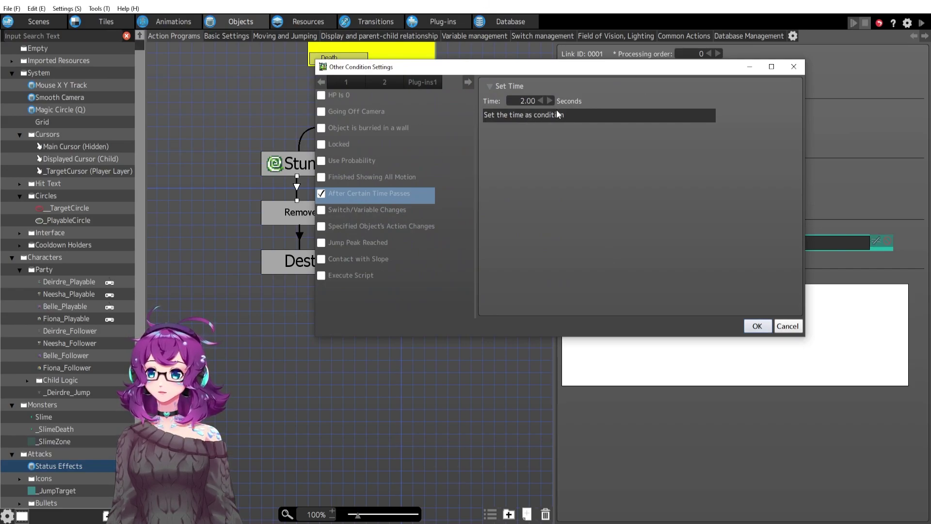
click(781, 324)
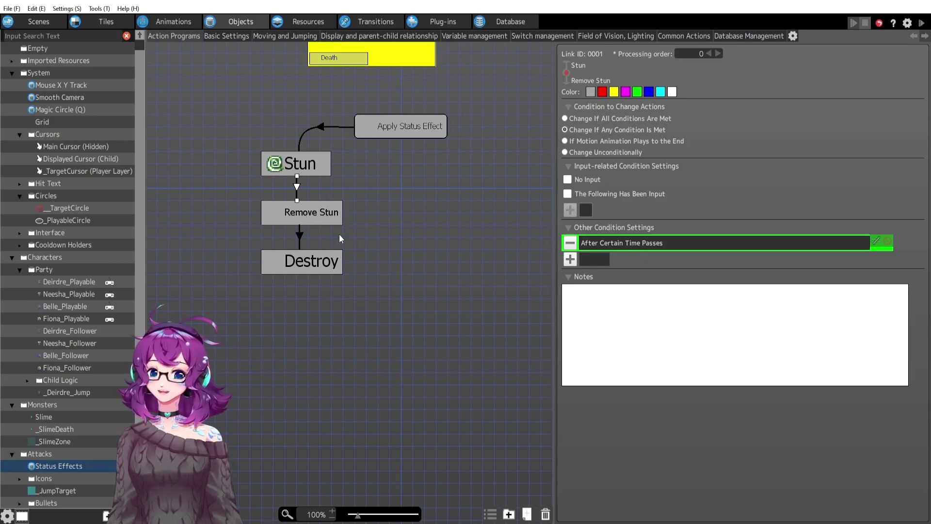
click(275, 222)
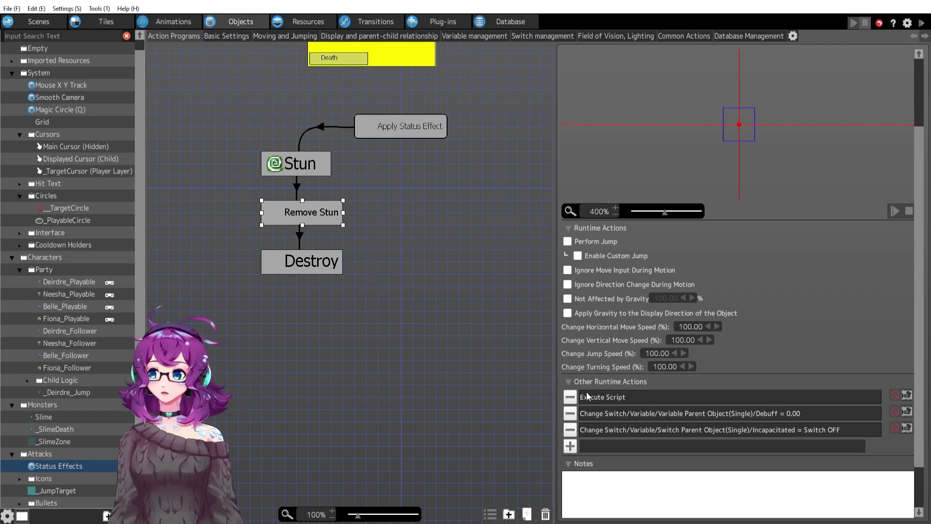
double_click(638, 403)
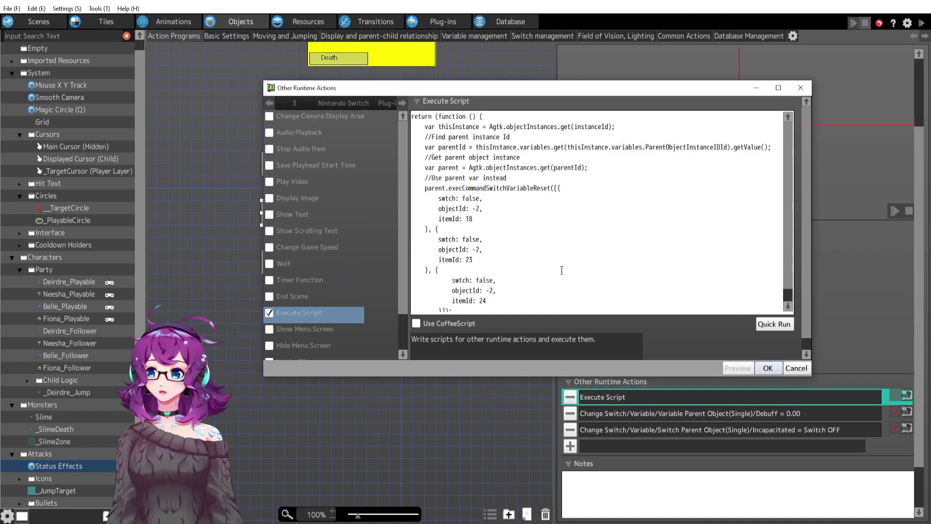
click(796, 368)
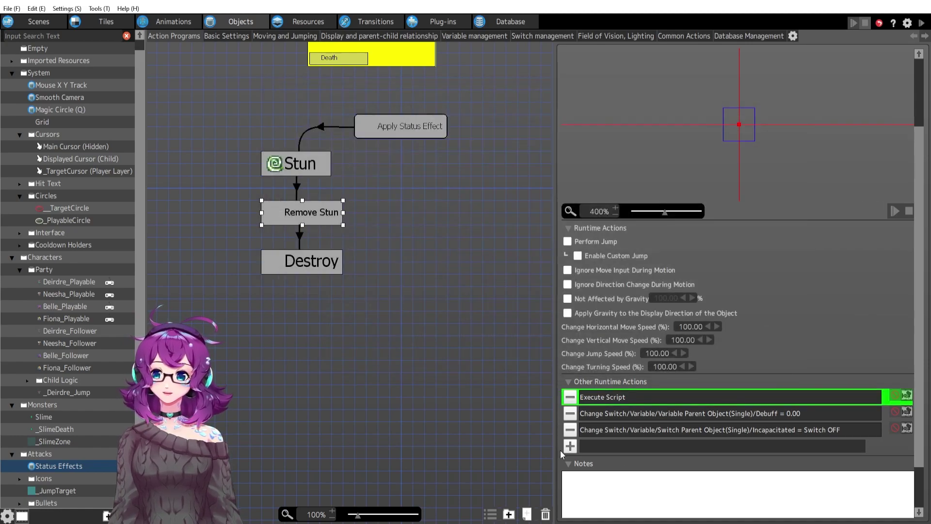
Examine which objects, variables and switches a new Reset Switch/Variable action offers for Remove Stun, and close without adding it
click(570, 446)
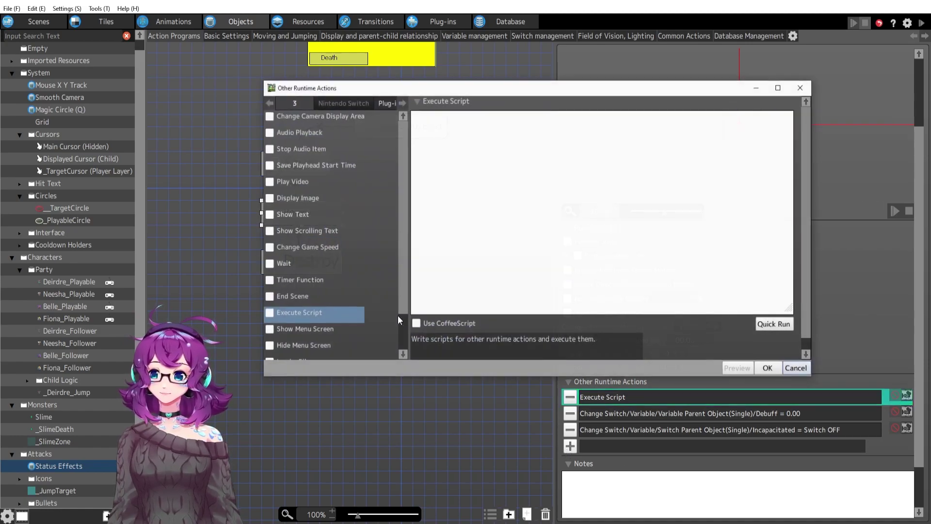
click(268, 104)
click(292, 135)
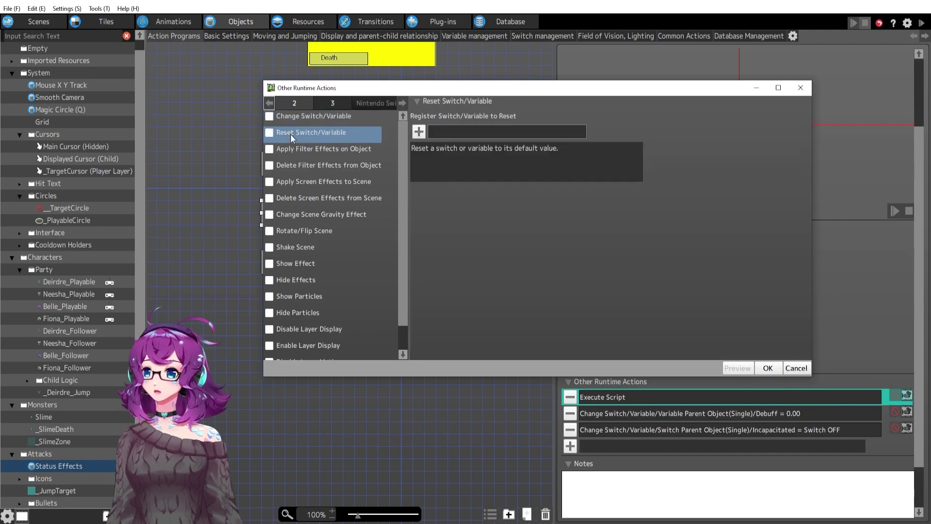
click(419, 131)
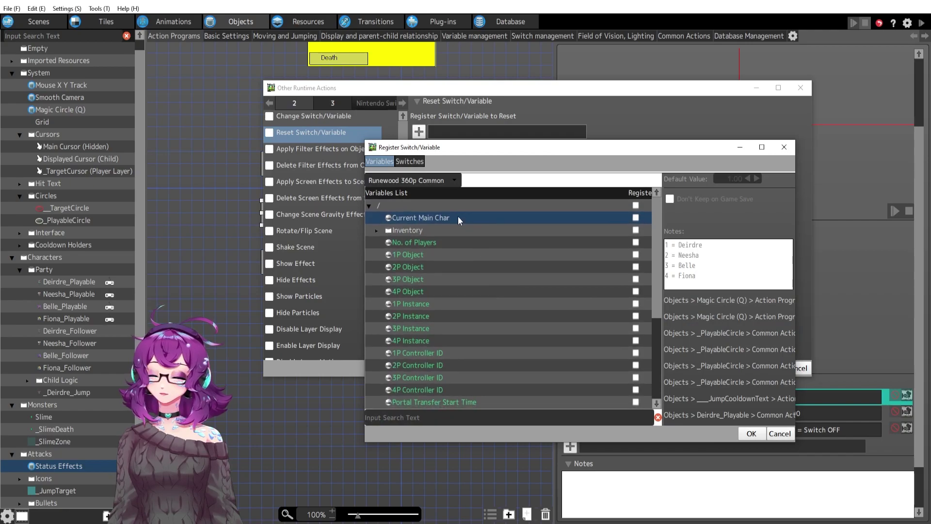
click(430, 190)
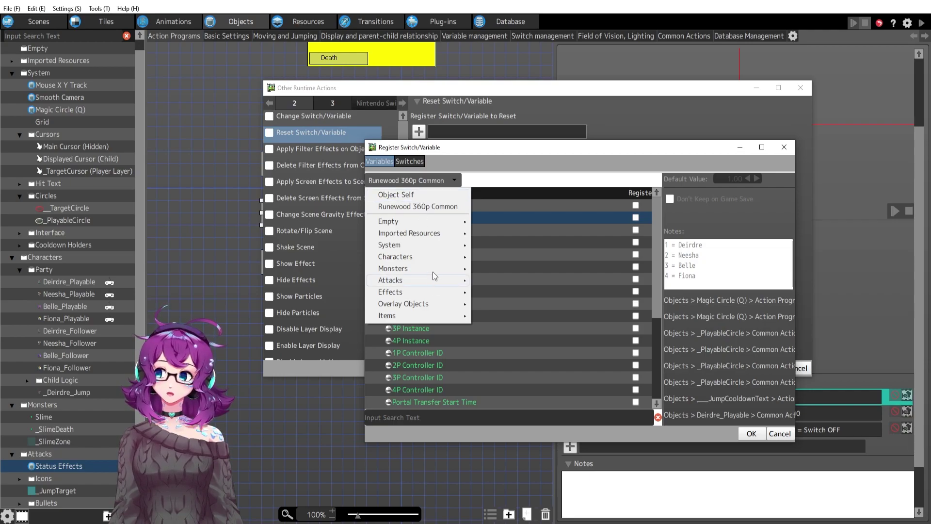
click(404, 161)
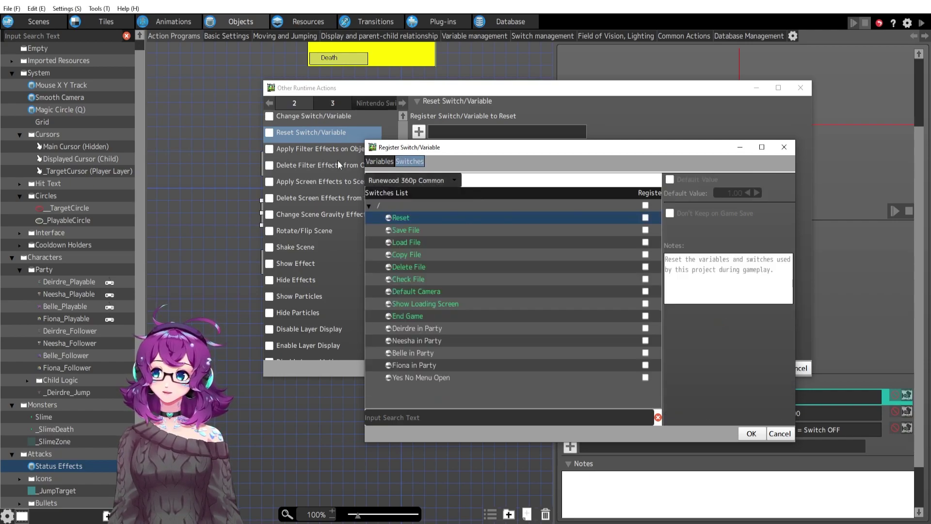
click(380, 163)
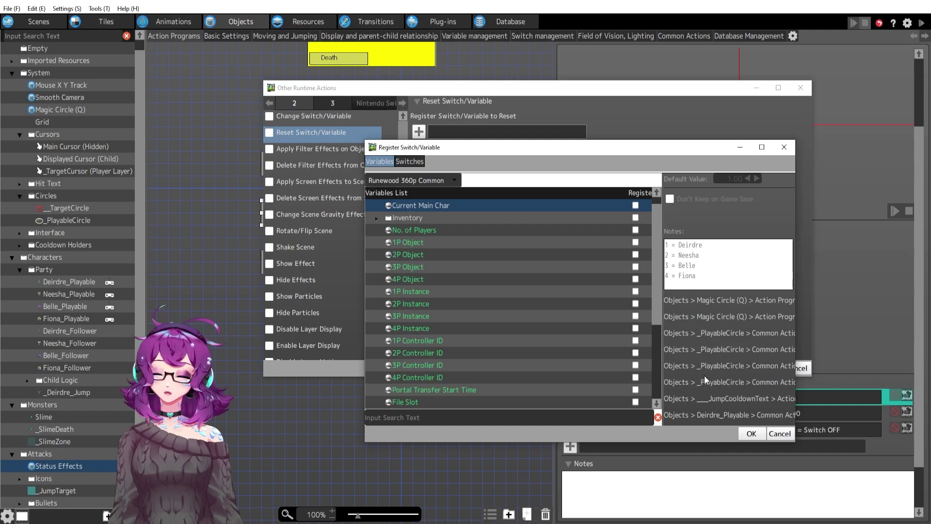
click(779, 433)
click(797, 368)
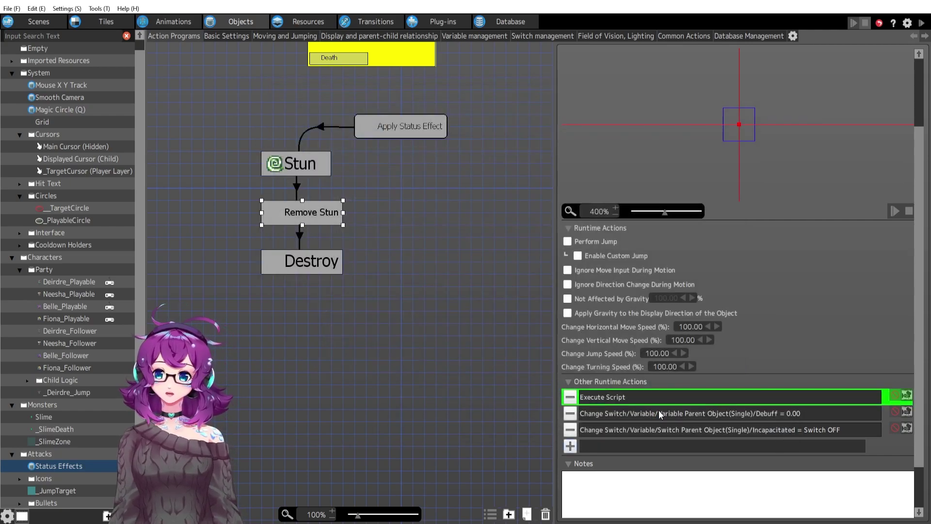
Read how Remove Stun's script finds the parent instance ID, gets the parent object instance and uses the parent variable
double_click(629, 398)
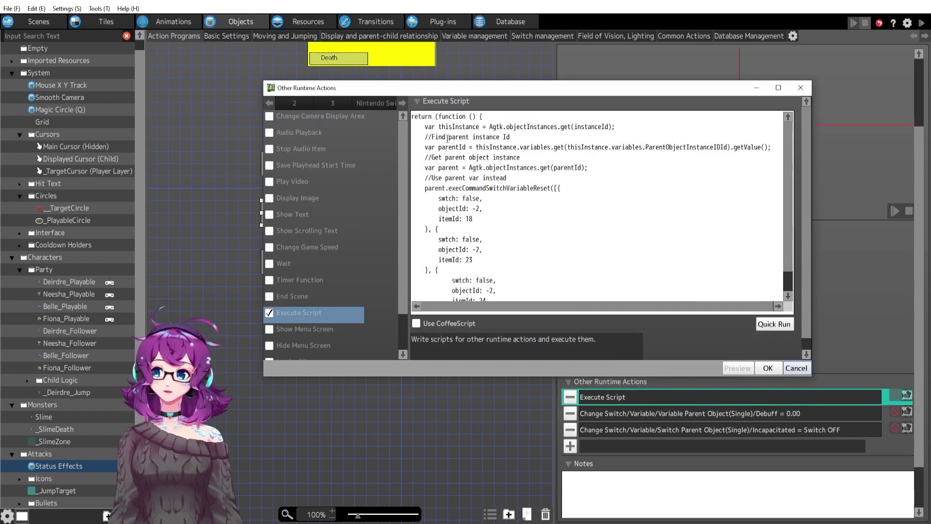
drag(447, 138, 513, 138)
click(528, 138)
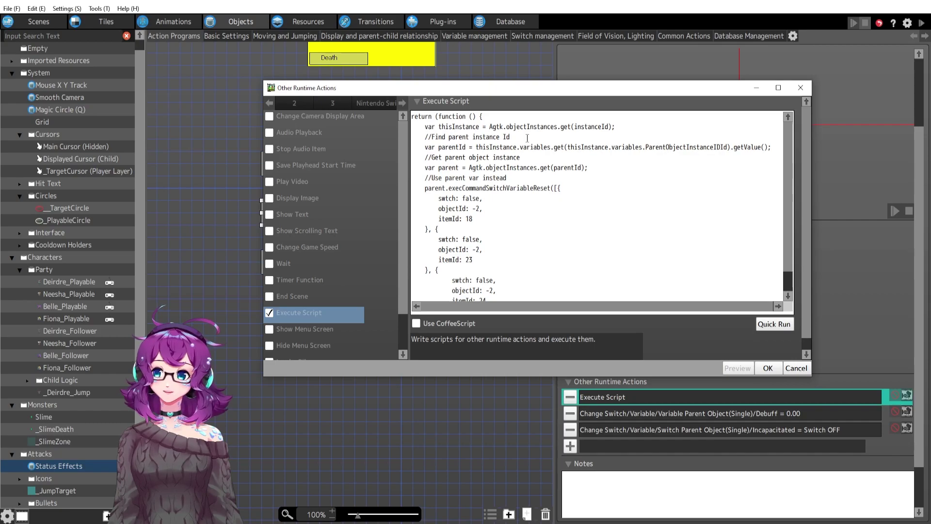
drag(443, 157, 537, 157)
click(541, 156)
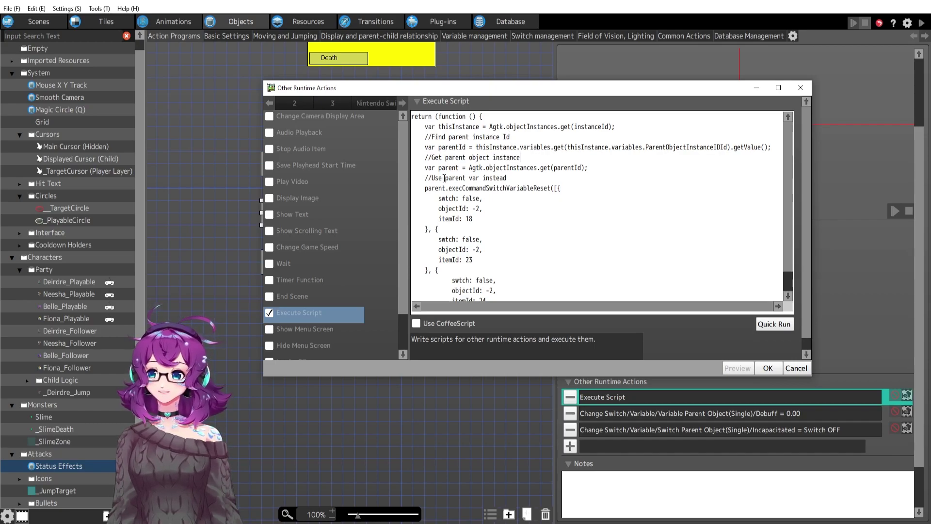
drag(444, 178, 537, 178)
click(538, 177)
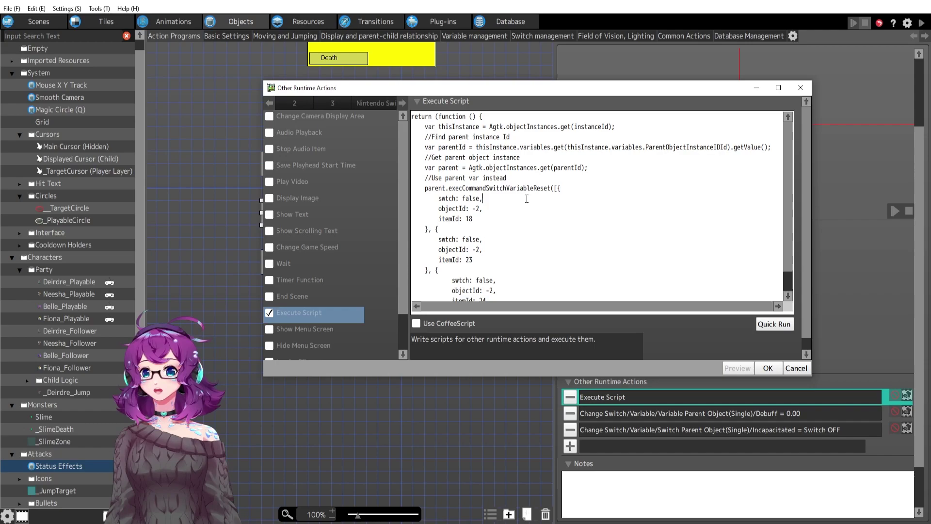
Examine the swtch, objectId and itemId entries in the script's execCommandSwitchVariableReset call, and close the script
drag(443, 199, 517, 223)
click(546, 223)
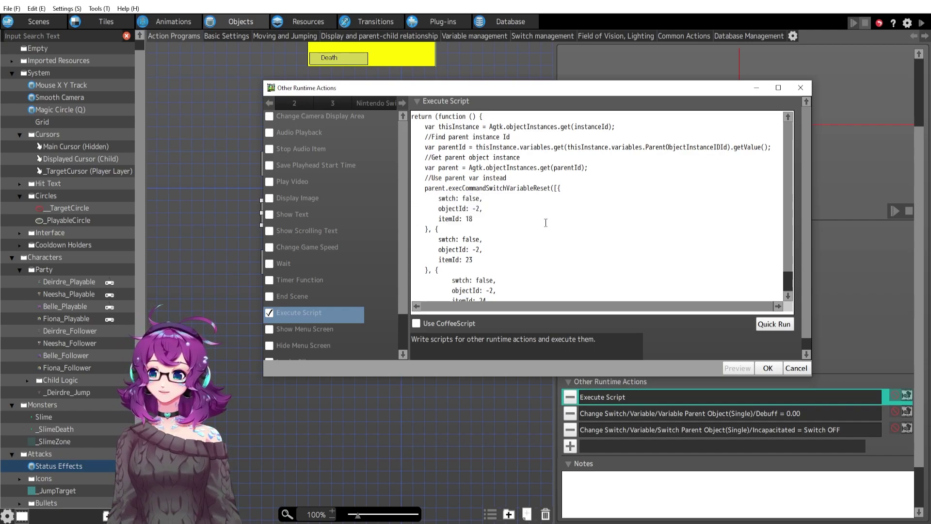
scroll(543, 222, down, 2)
click(481, 222)
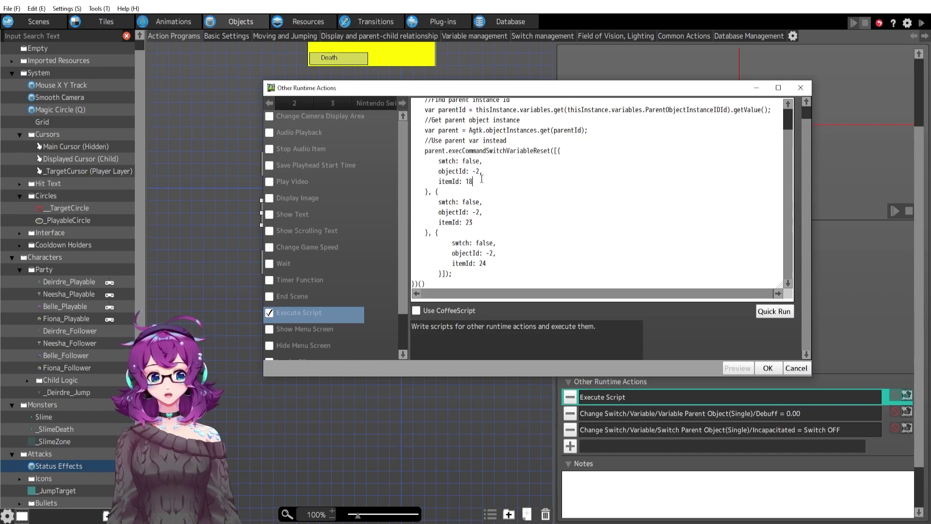
scroll(492, 214, up, 3)
scroll(492, 214, down, 4)
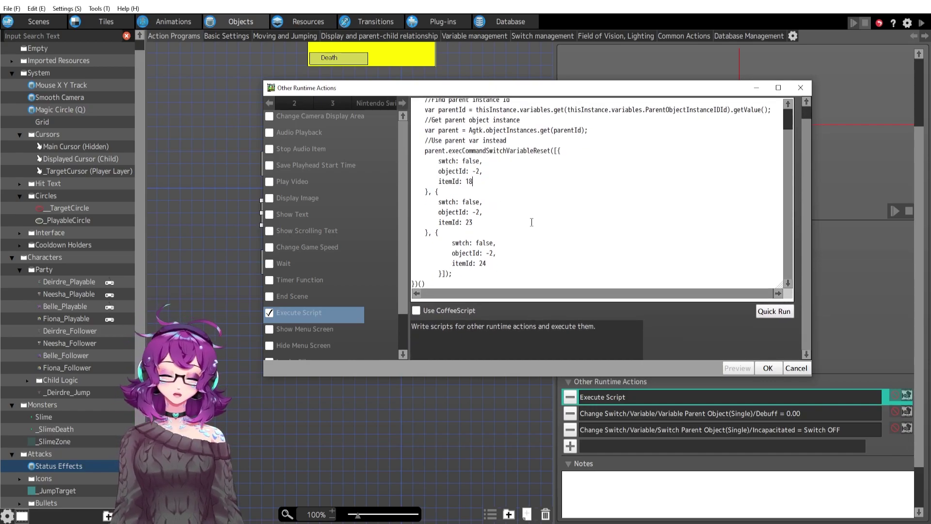
scroll(534, 216, up, 3)
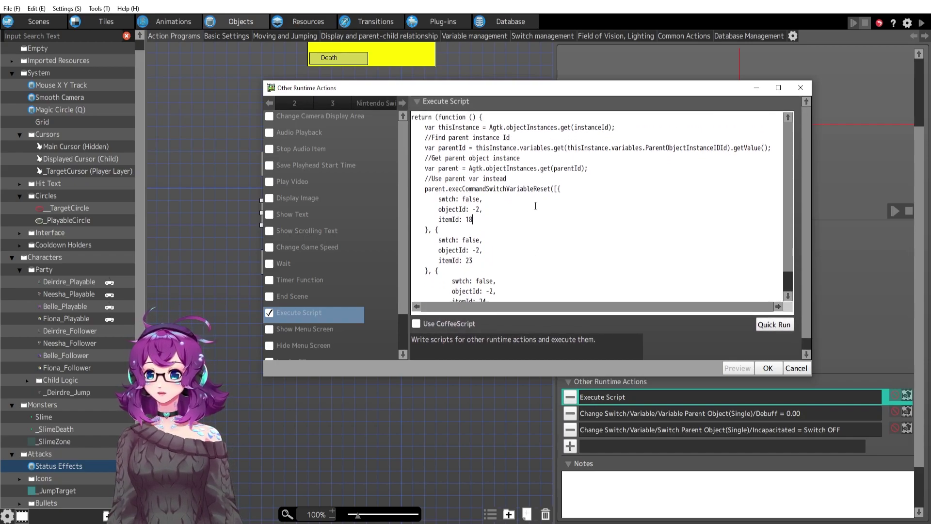
scroll(535, 206, down, 3)
drag(486, 263, 473, 212)
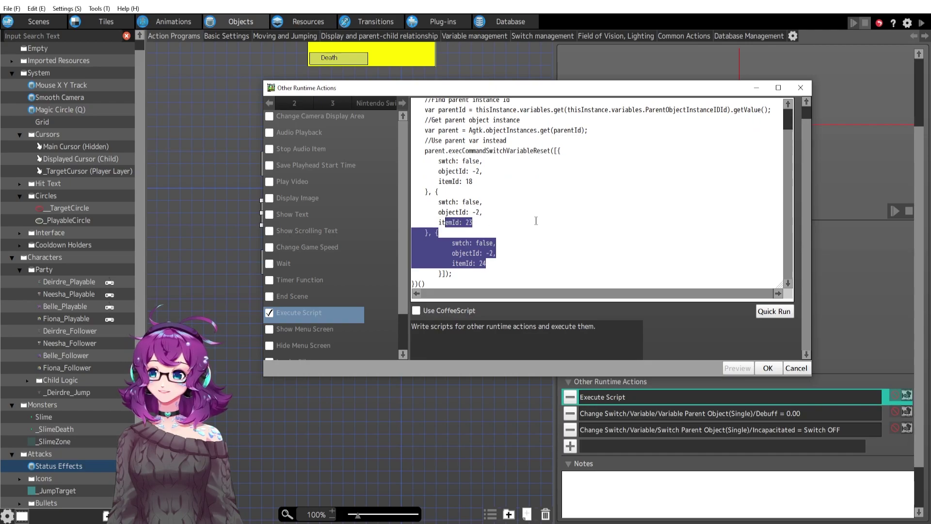
click(473, 222)
scroll(706, 251, up, 2)
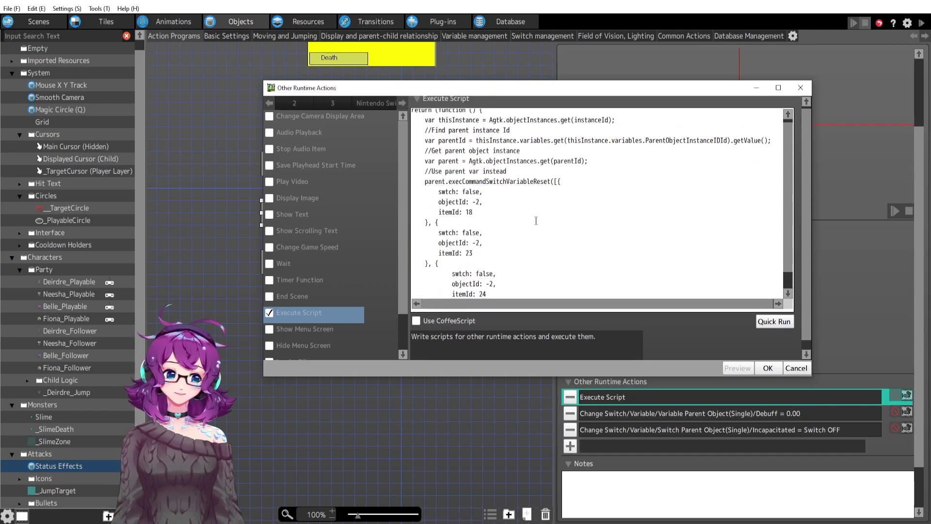
click(768, 368)
Recheck the time set in the condition that moves Stun to Remove Stun
click(299, 184)
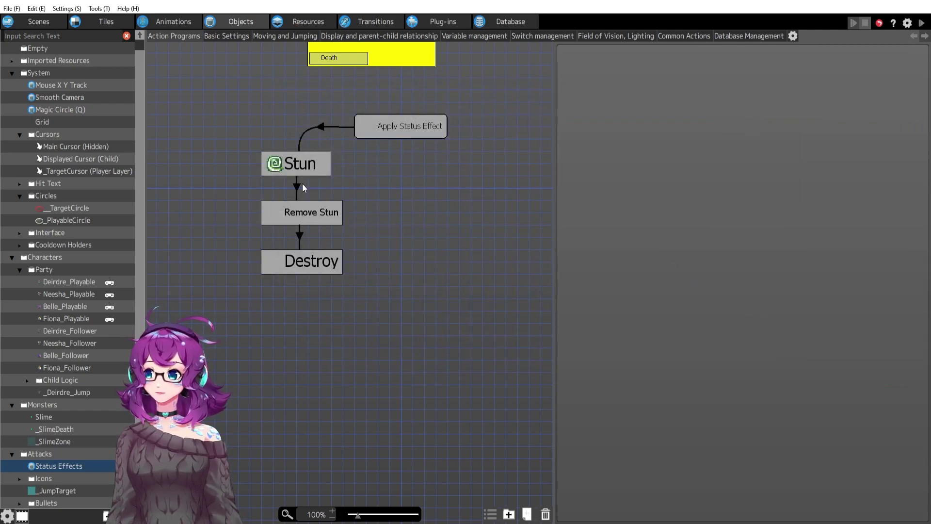
double_click(613, 241)
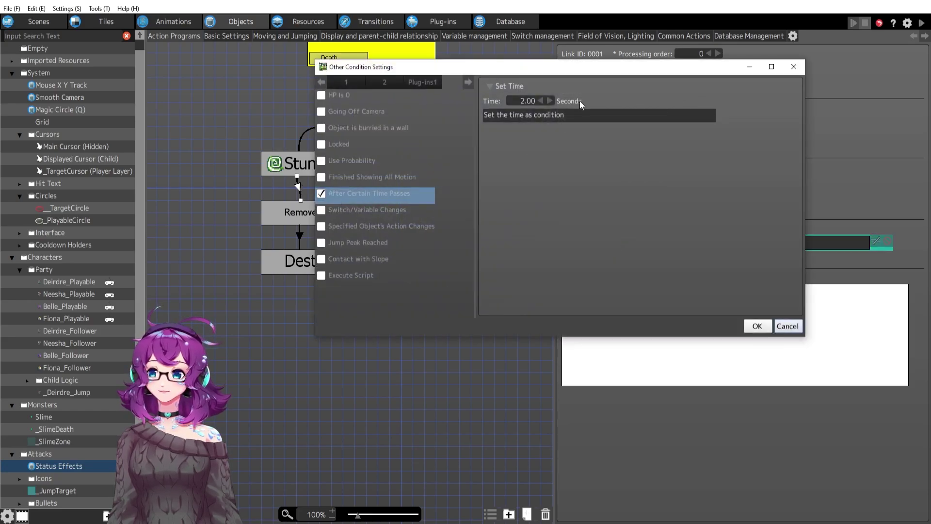
click(758, 326)
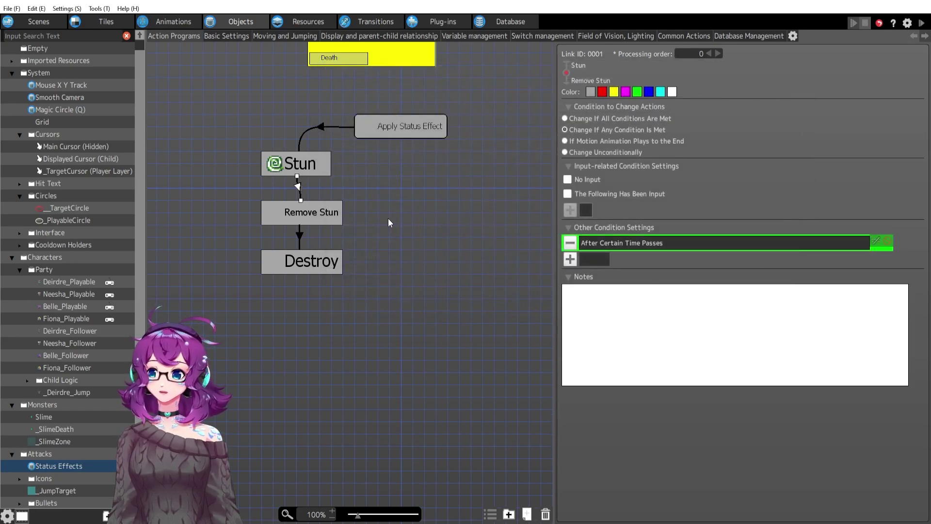
Review Remove Stun's runtime actions: its script, the parent object's Debuff variable change and the Incapacitated switch change
click(304, 215)
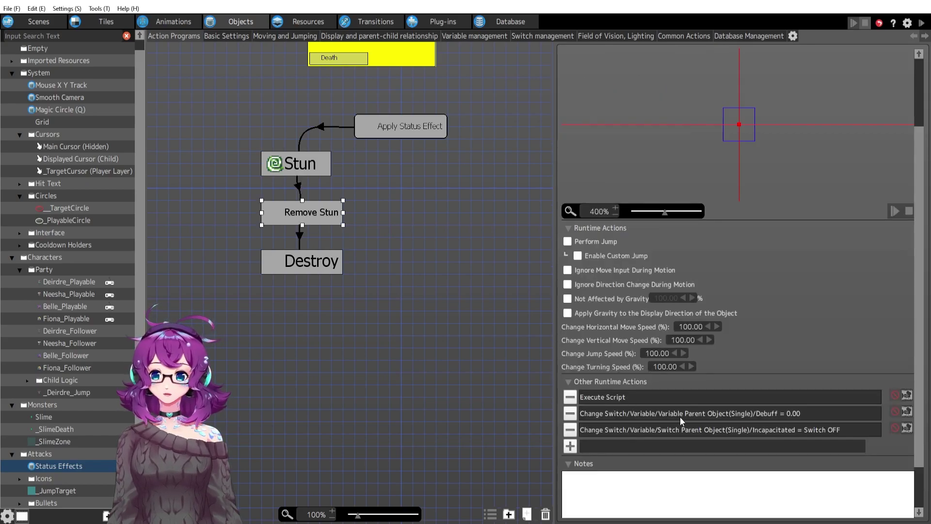
scroll(680, 417, down, 1)
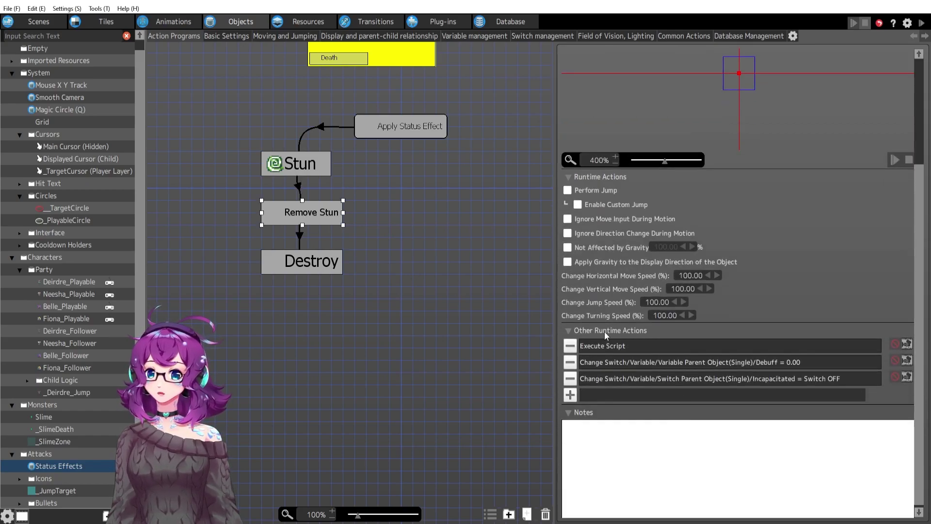
double_click(610, 345)
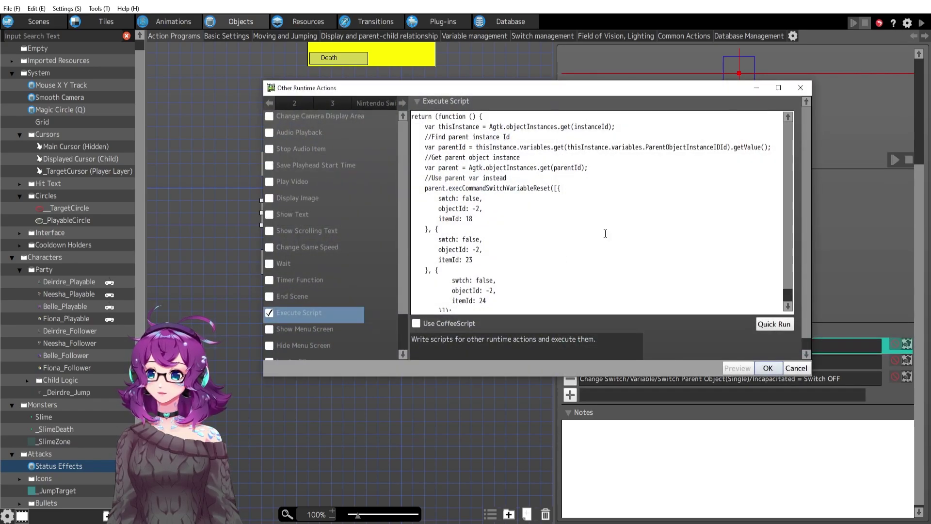
click(767, 369)
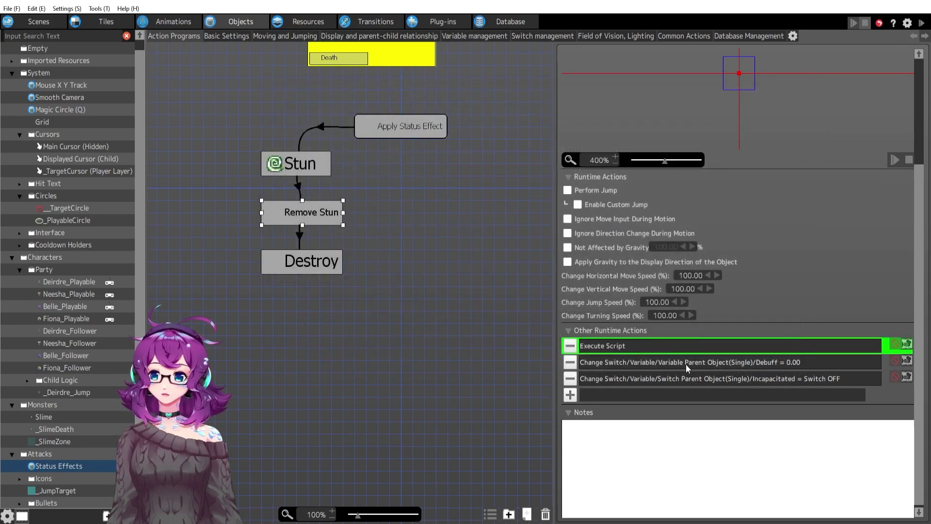
double_click(685, 363)
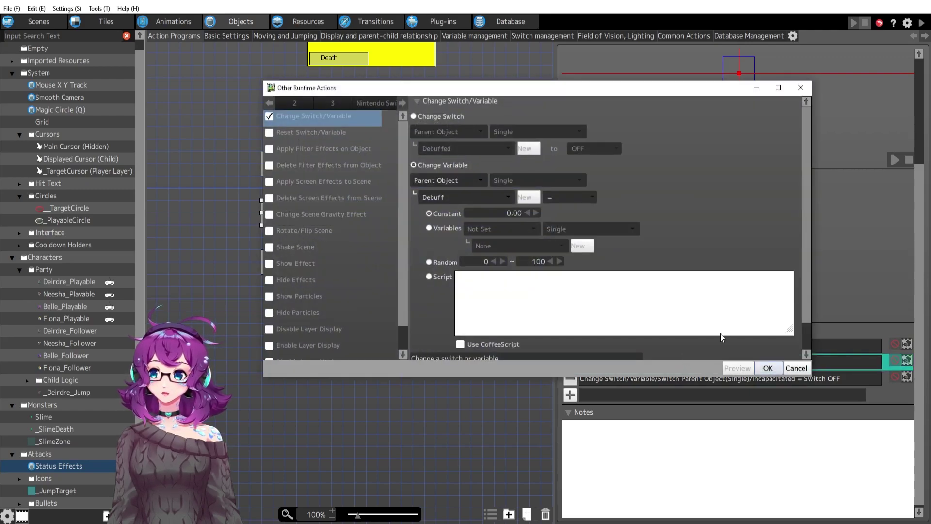
click(768, 369)
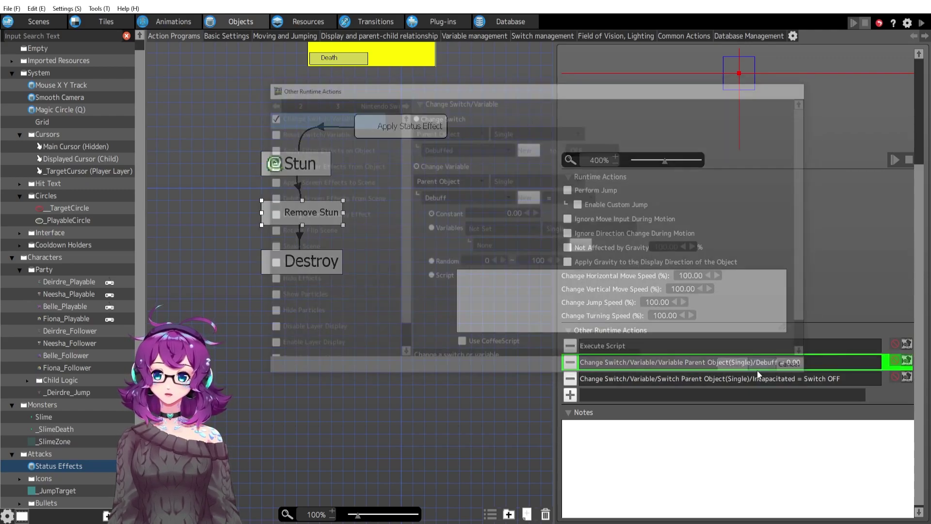
double_click(696, 380)
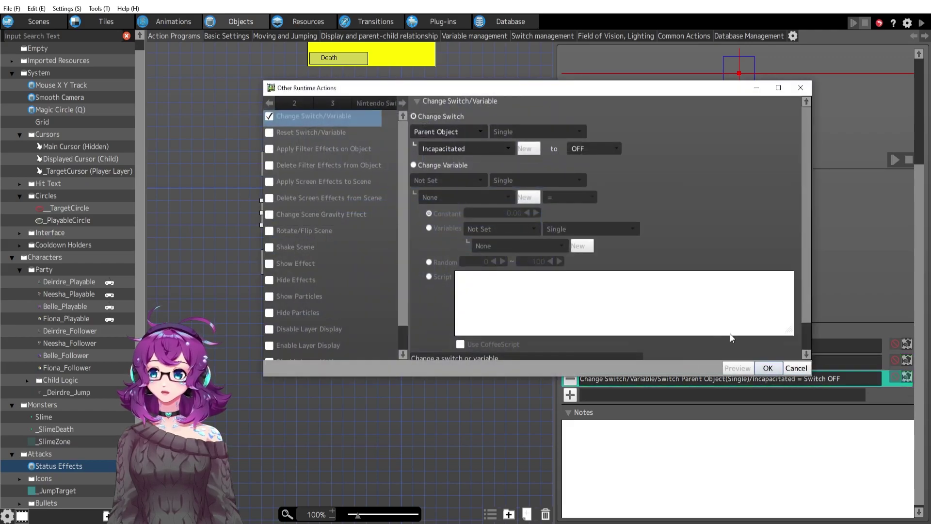
click(764, 366)
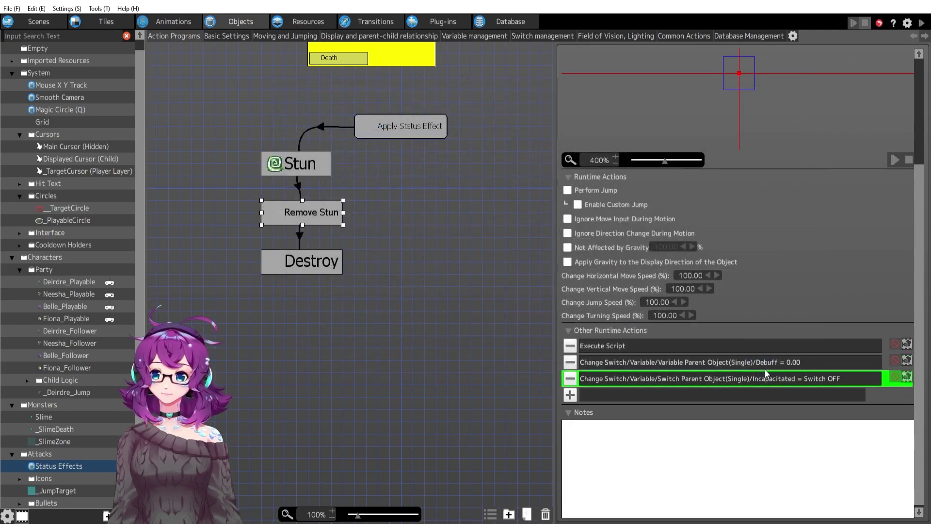
Check the Slime's Debuffed On common action, both its switch condition and the object it generates
click(67, 416)
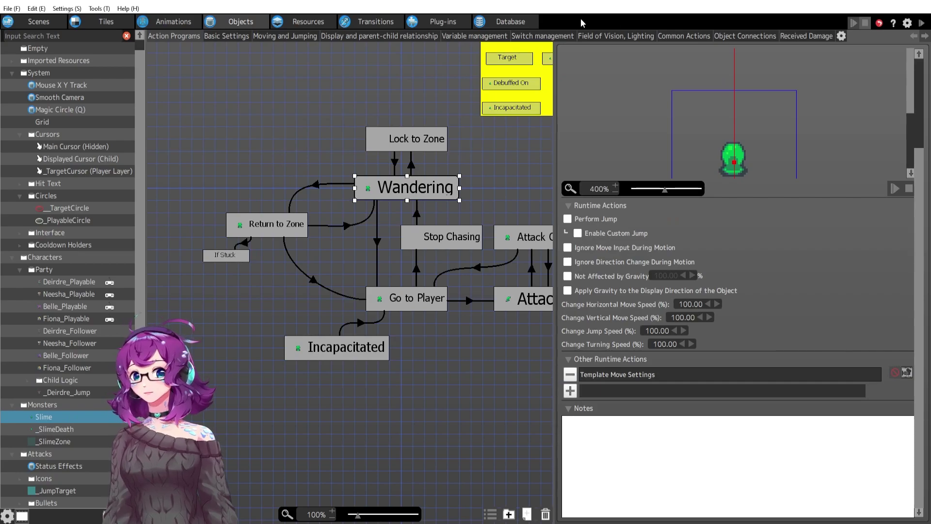
double_click(203, 106)
double_click(386, 246)
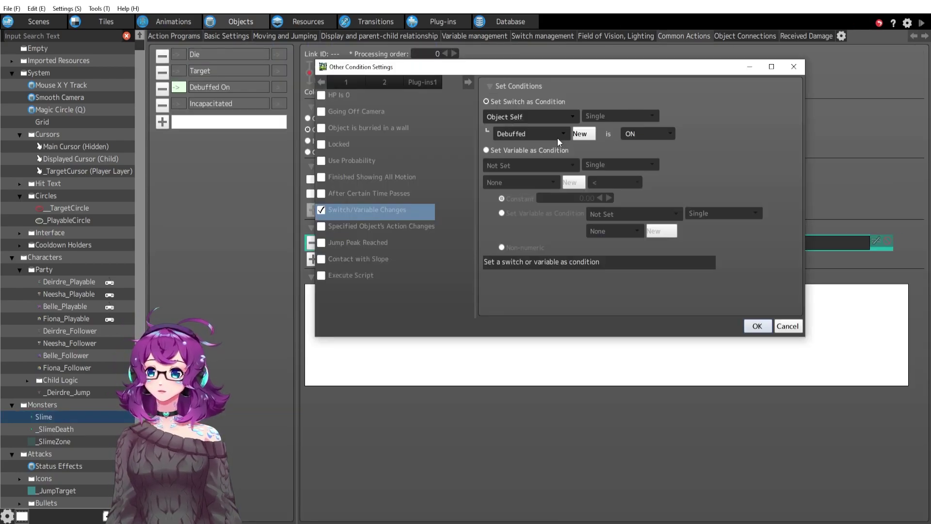
click(757, 327)
click(228, 87)
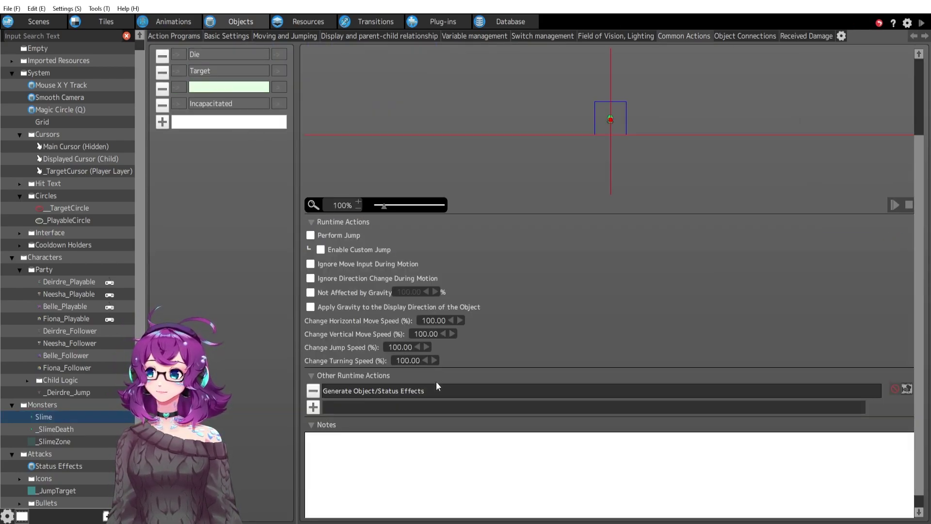
Inspect how Apply Status Effect in the Status Effects object changes the parent object's Debuffed switch
click(76, 466)
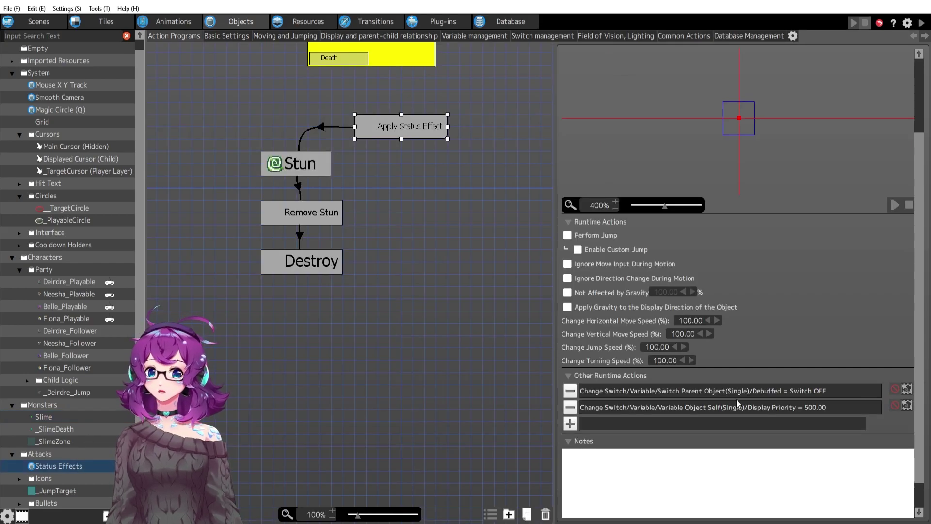
double_click(735, 394)
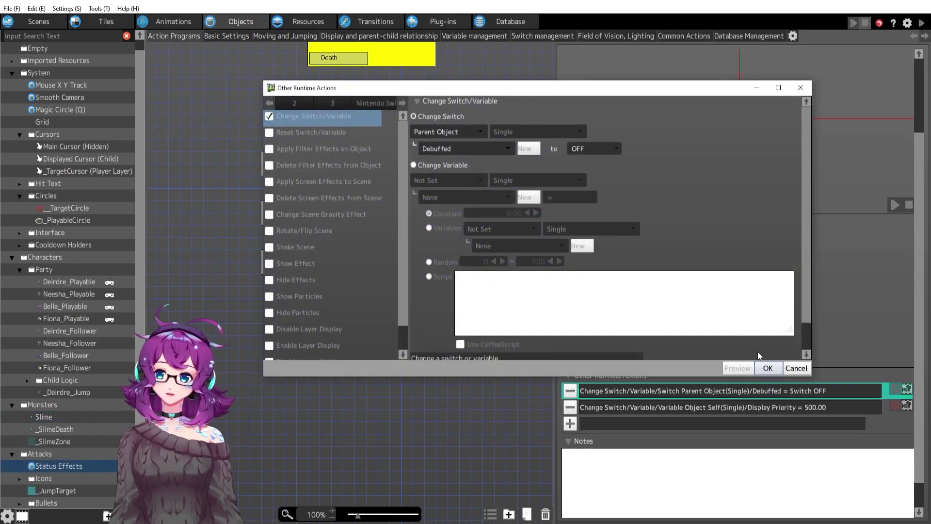
click(767, 369)
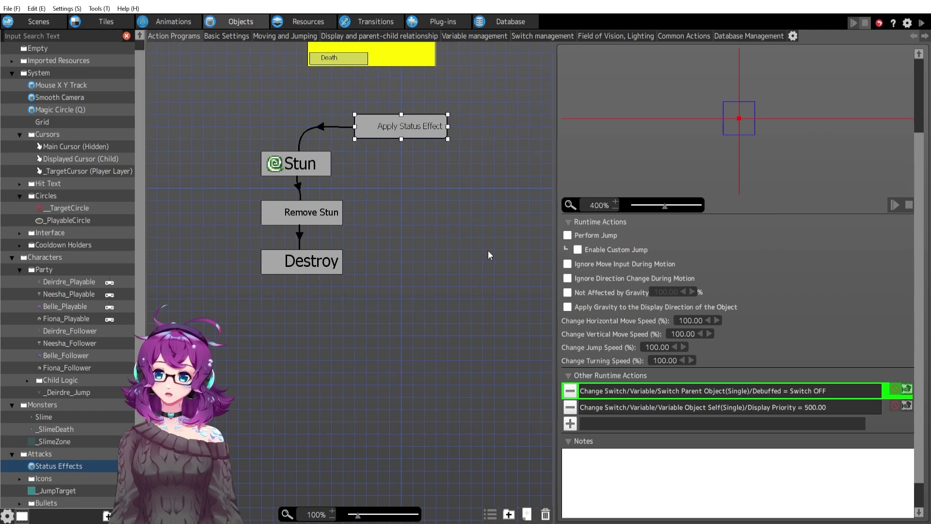
double_click(706, 392)
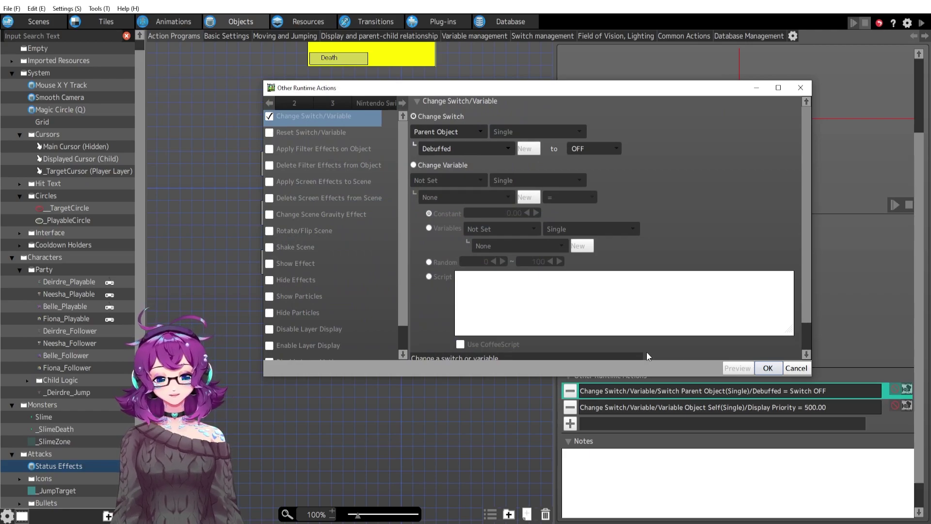
key(Escape)
Rename the Slime's Debuffed switch to Debuff Initialize
click(64, 417)
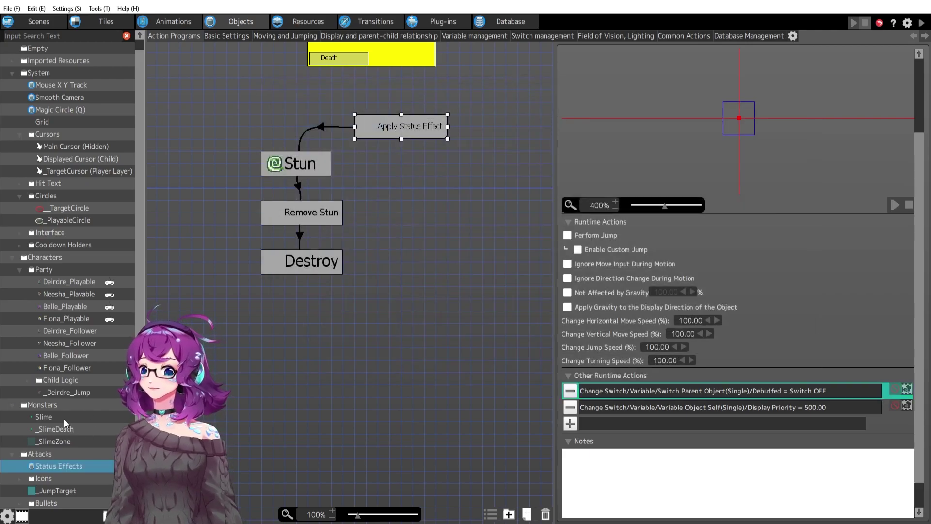
click(532, 37)
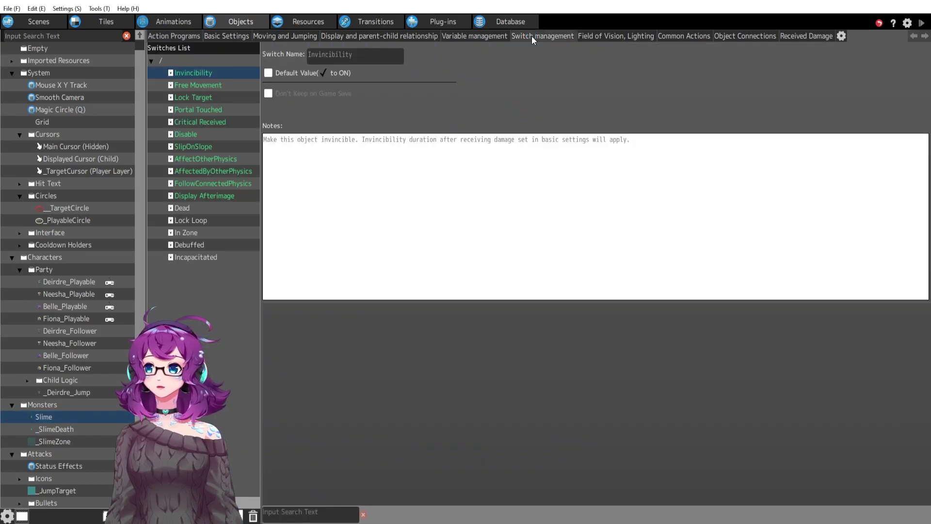
click(193, 246)
click(363, 53)
key(BackSpace)
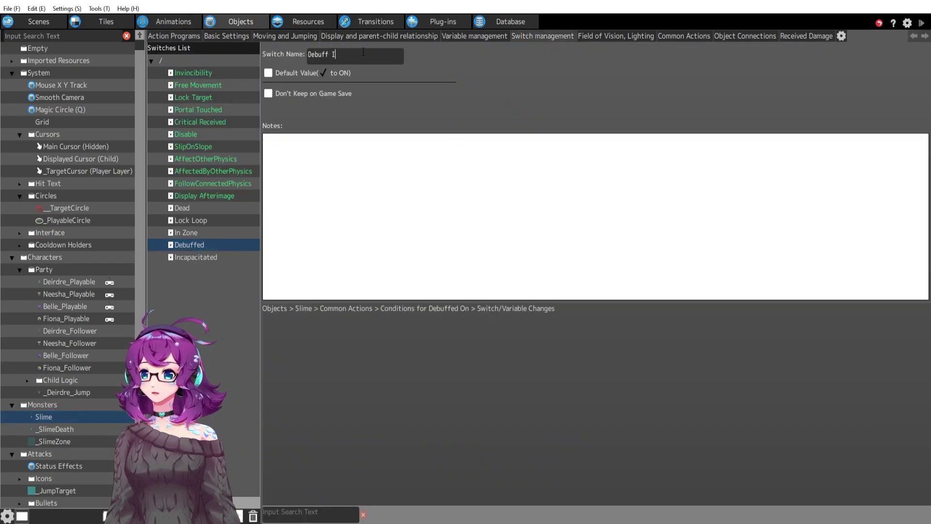
text(Initialize)
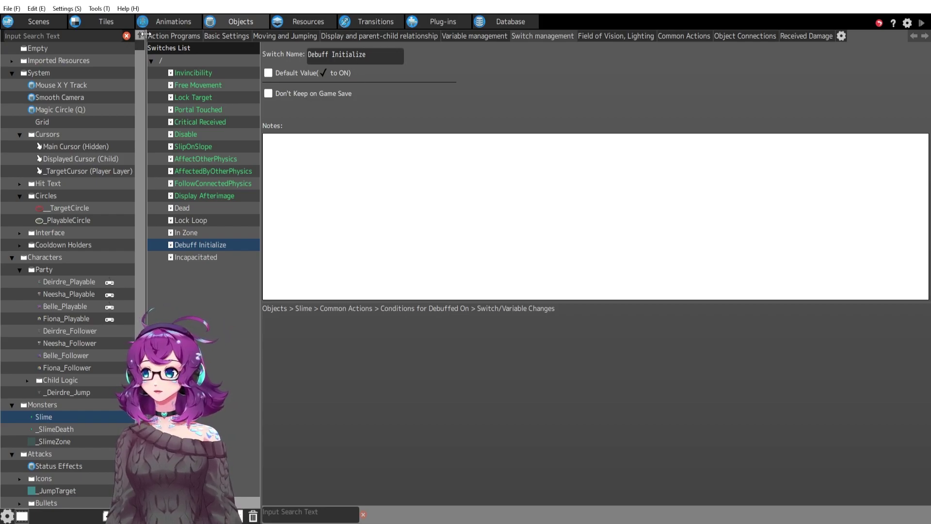
Return to the Status Effects object and look over Remove Stun's script again, closing it without edits
click(82, 416)
scroll(92, 408, down, 2)
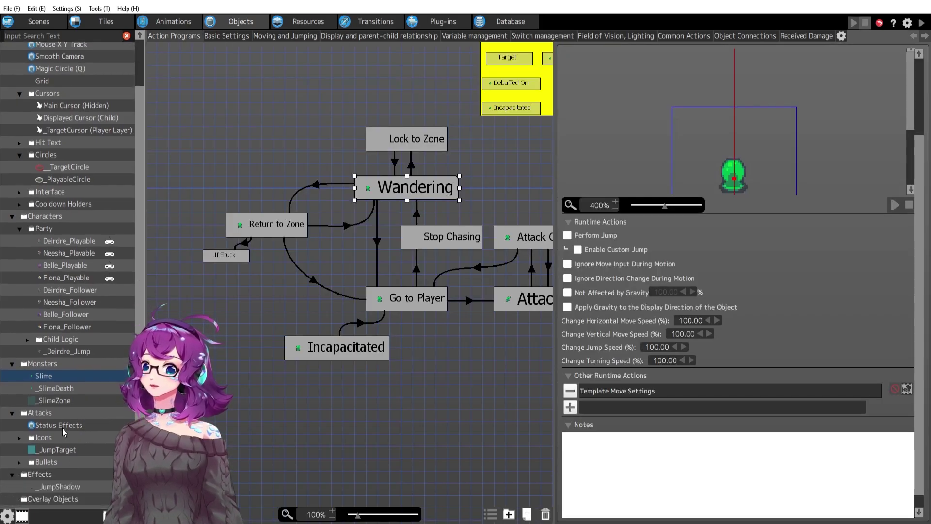
click(63, 425)
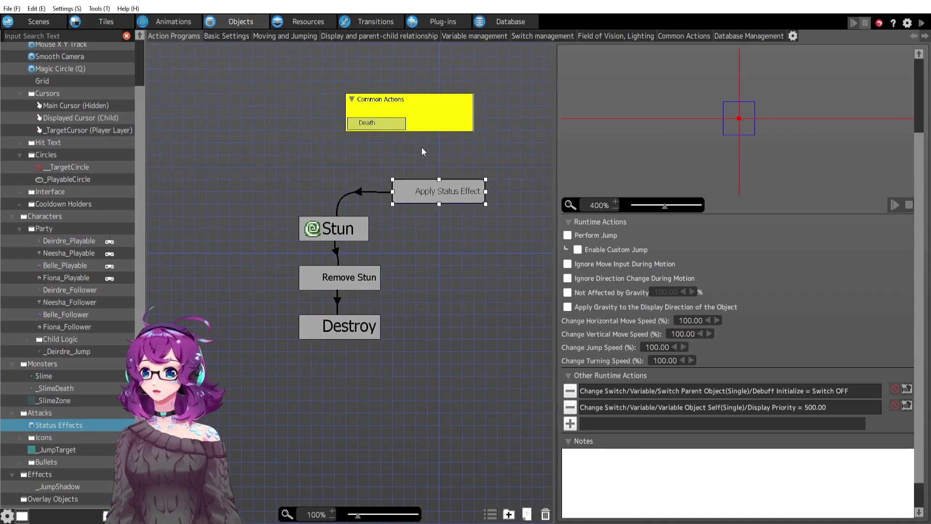
click(364, 283)
double_click(643, 391)
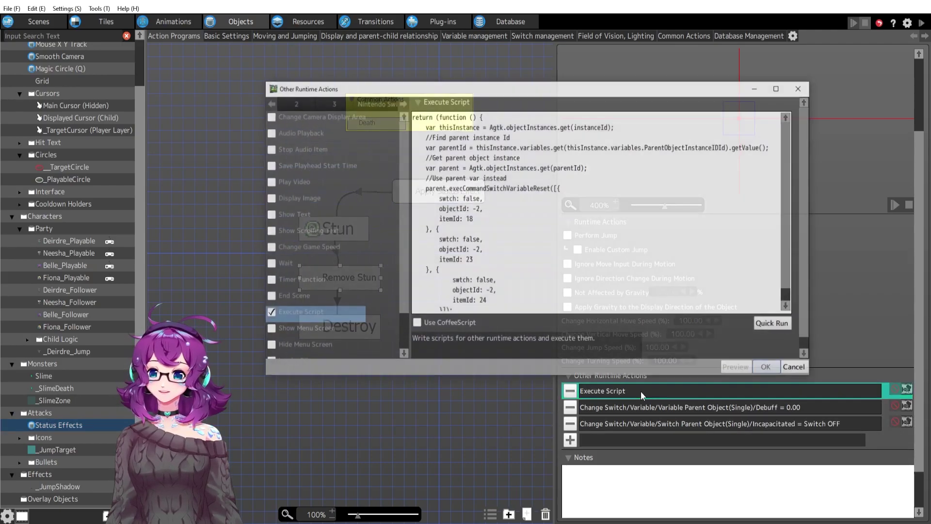
click(769, 370)
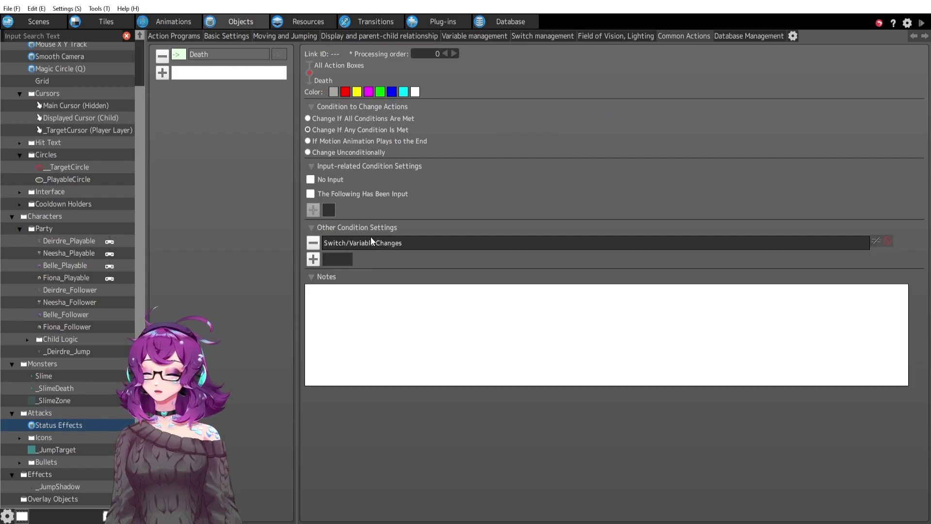
Examine the HP condition and runtime action of the Death common action in Status Effects, and return to its action program
double_click(372, 243)
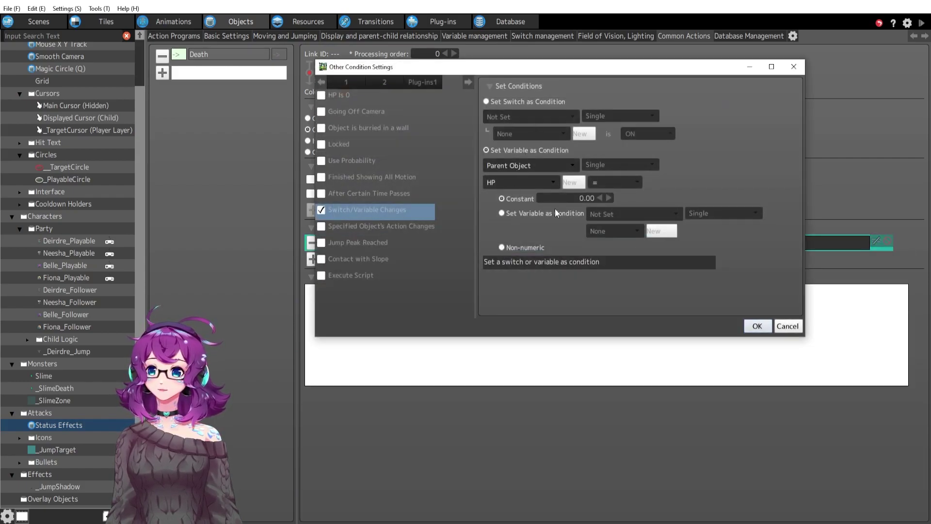
click(757, 326)
click(238, 92)
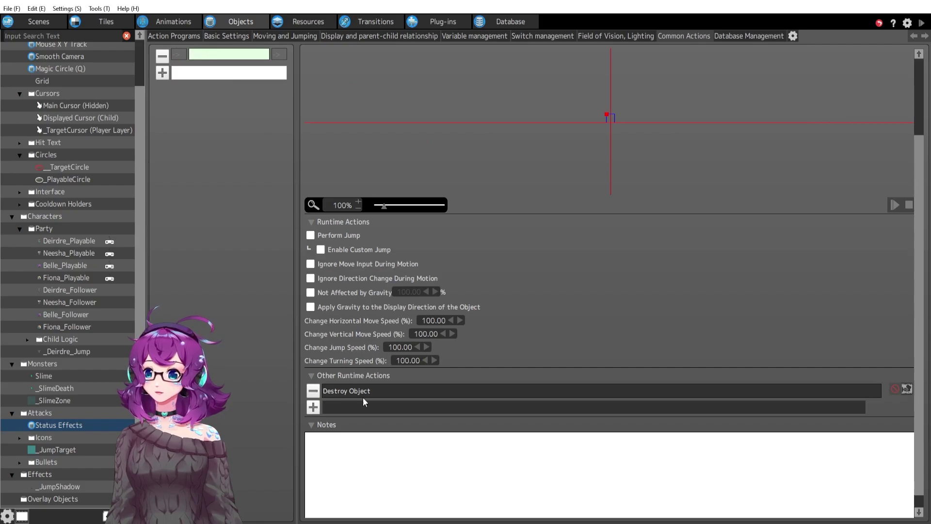
scroll(490, 409, up, 3)
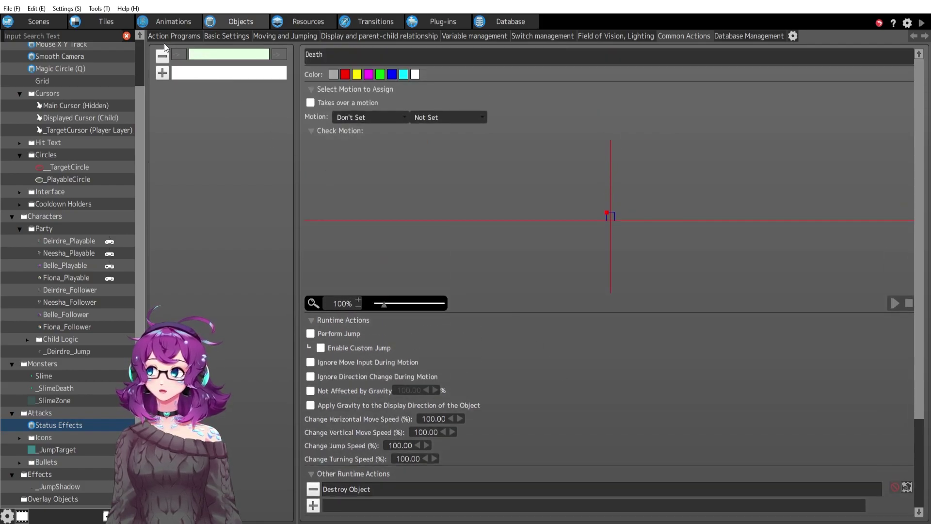
key(Escape)
click(422, 341)
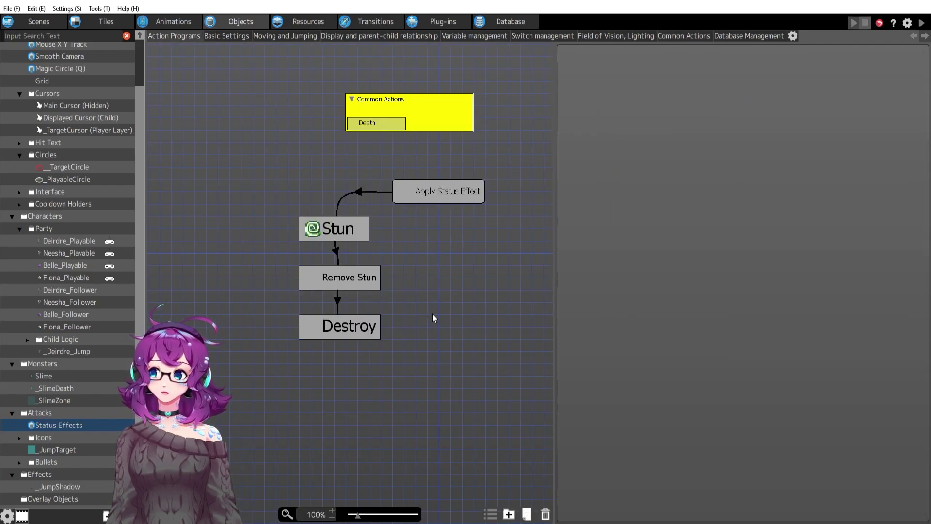
Expand the Cooldown Holders folder and view the action program of the _Deirdre Cooldowns object
scroll(79, 311, down, 1)
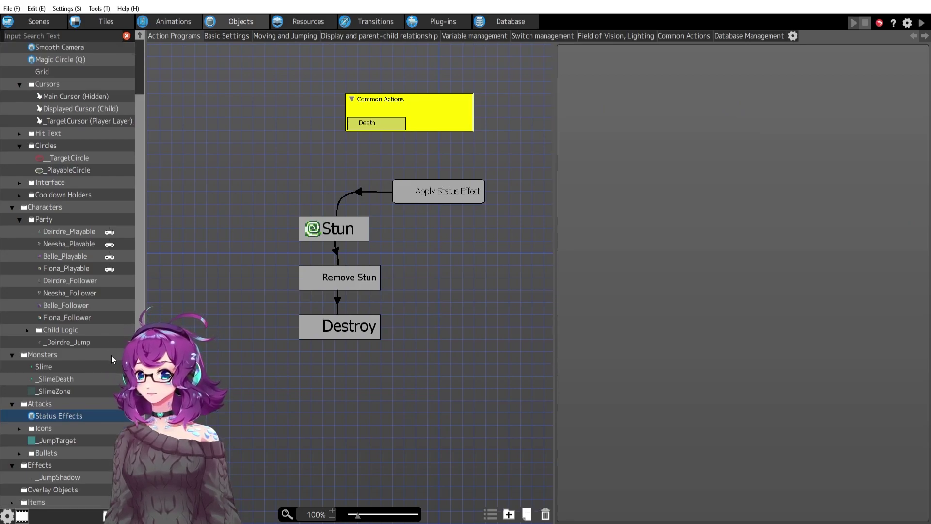
scroll(79, 311, up, 3)
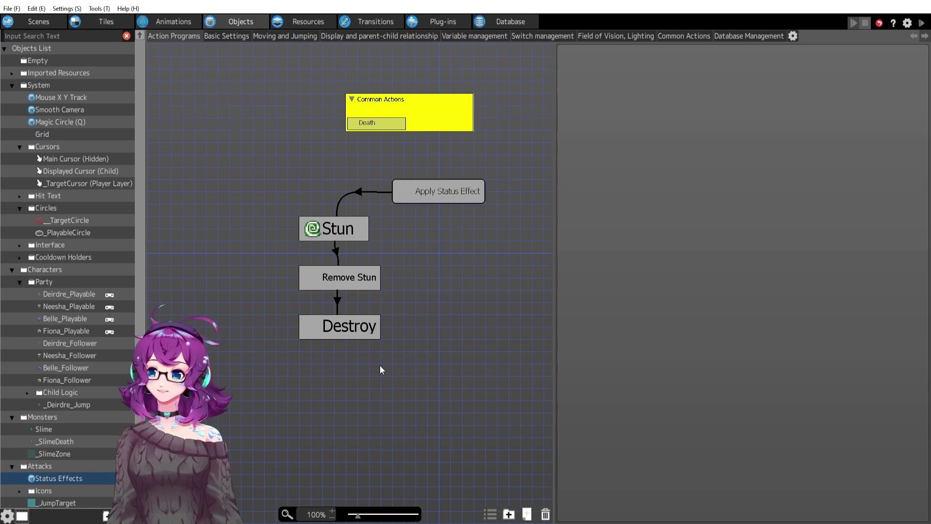
scroll(46, 415, down, 5)
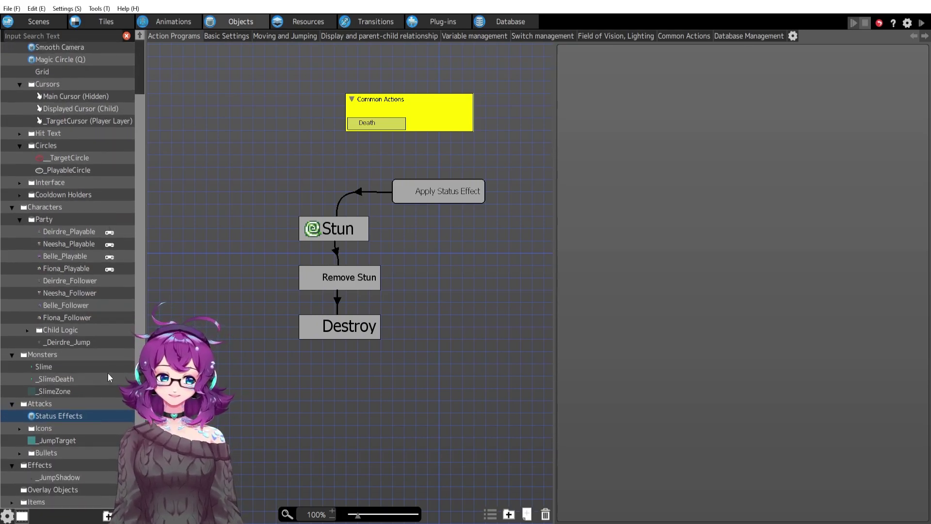
scroll(106, 339, up, 5)
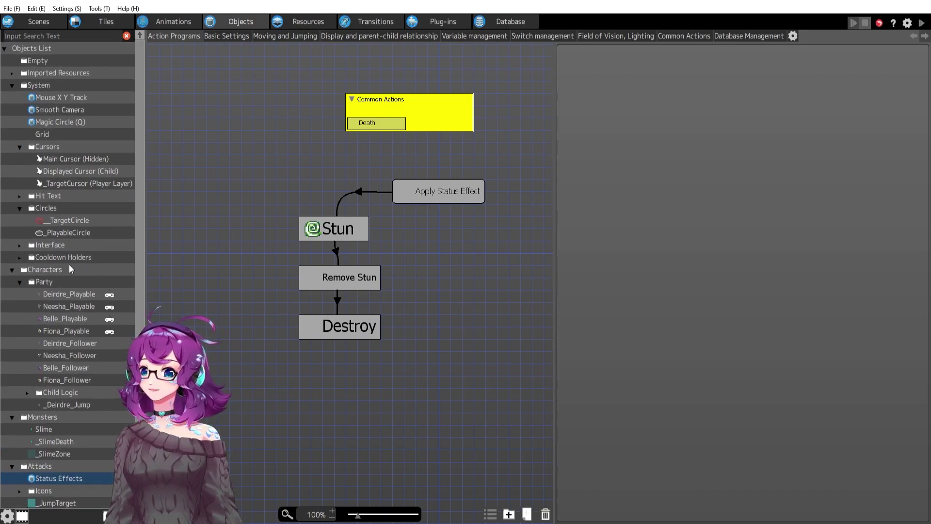
double_click(33, 257)
click(88, 273)
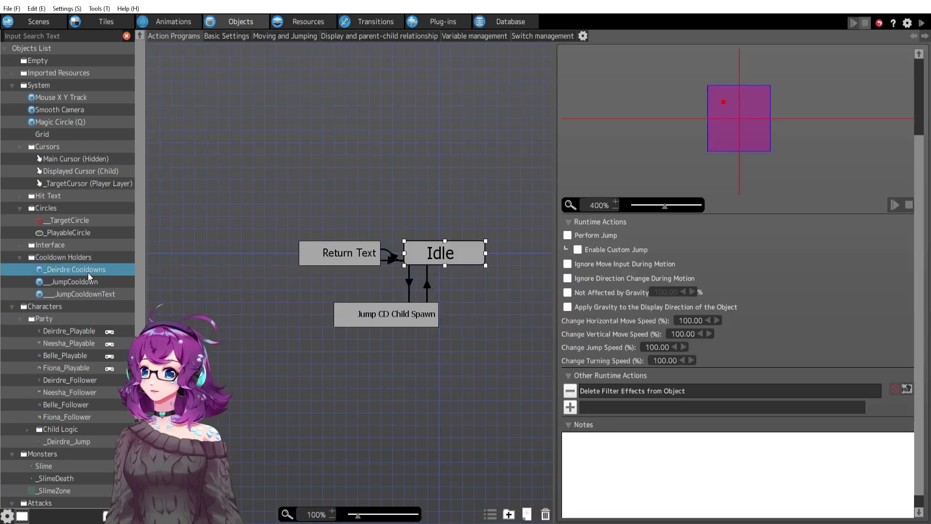
click(88, 280)
click(88, 270)
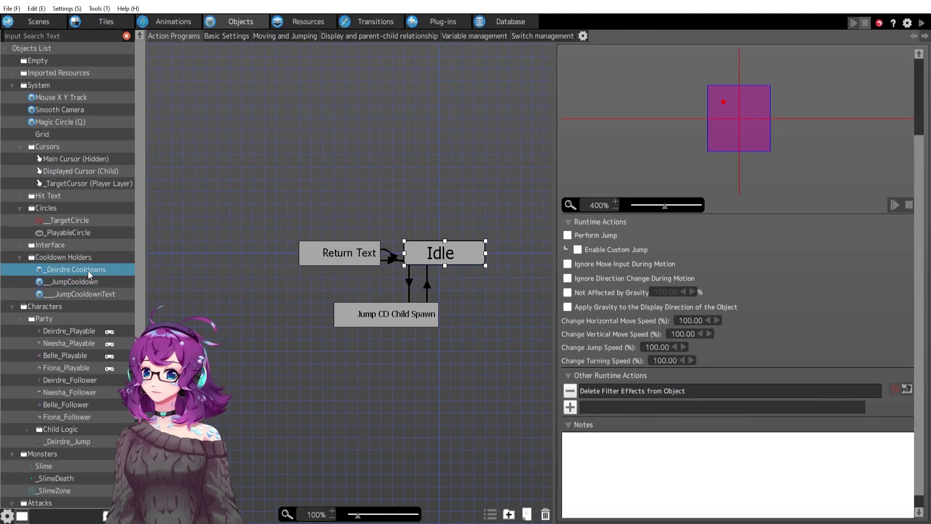